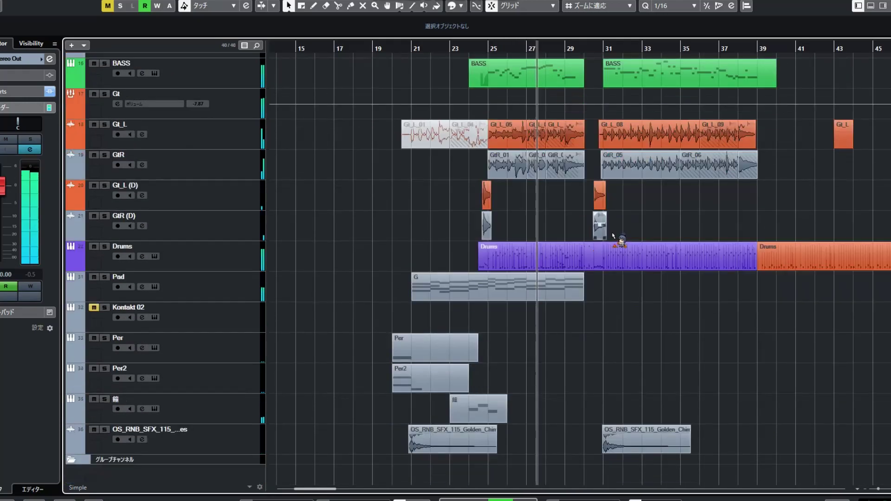
# Step: Look over the arrangement from the lower tracks up to Stereo Out during playback, and stop playback
pyautogui.moveTo(613, 234); pyautogui.dragTo(583, 258)
pyautogui.scroll(4, 517, 291)
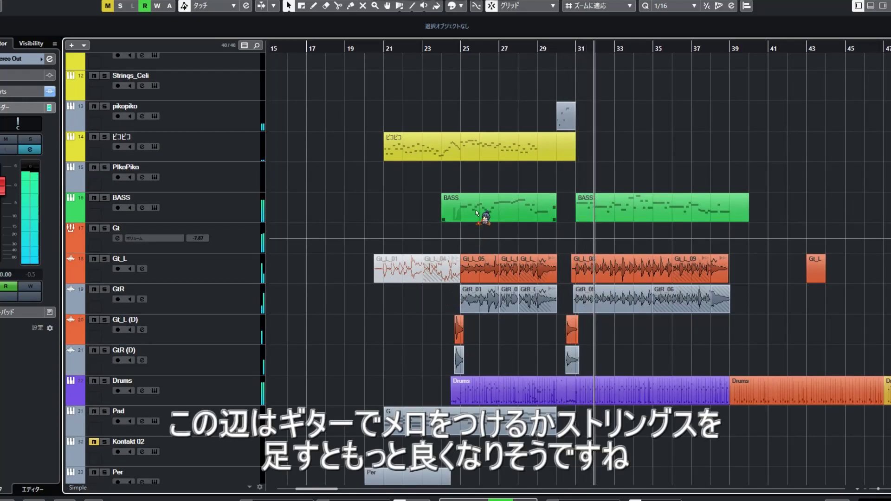
pyautogui.scroll(3, 472, 211)
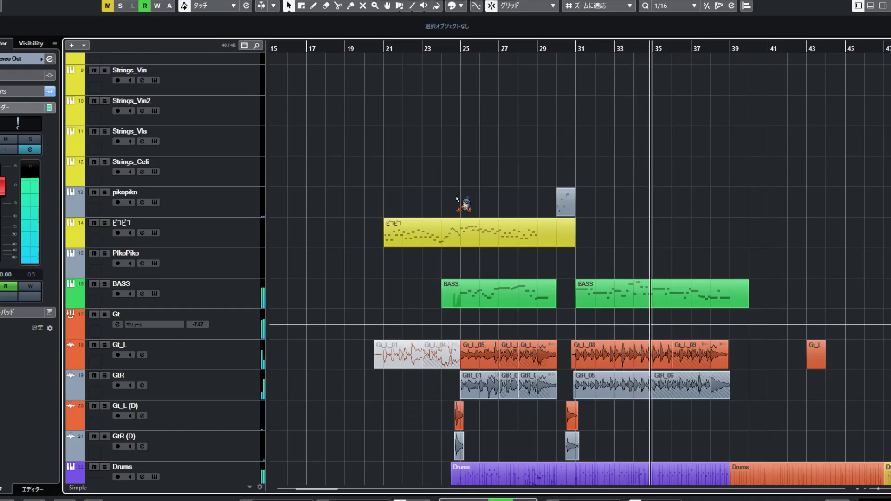
pyautogui.scroll(10, 461, 201)
pyautogui.press('space')
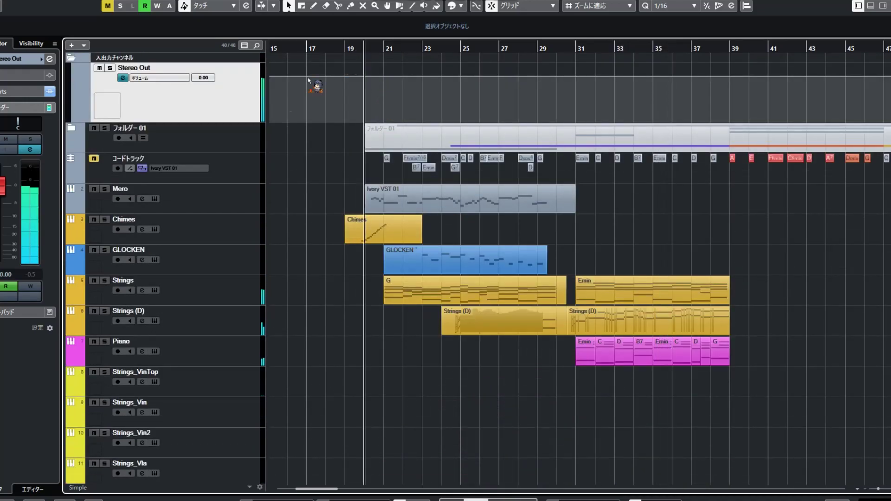
# Step: Play the Mero melody soloed from about bar 20, and switch the solo to the GLOCKEN track
pyautogui.press('space')
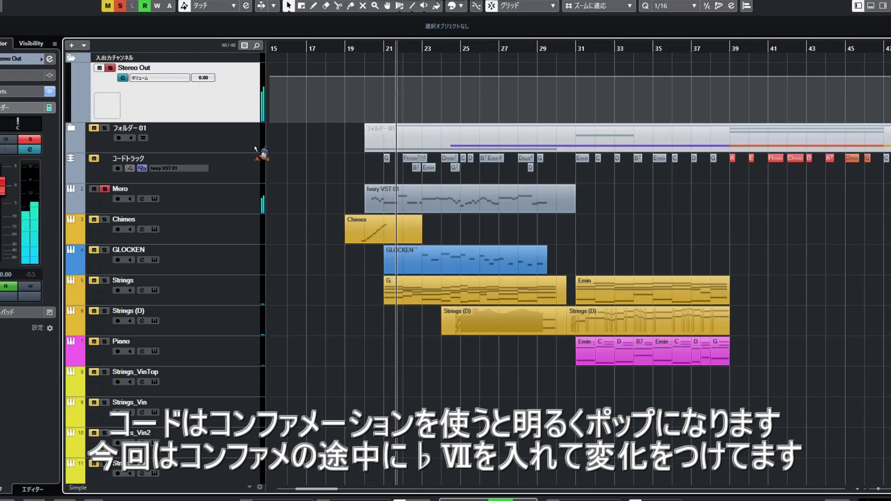
pyautogui.click(105, 250)
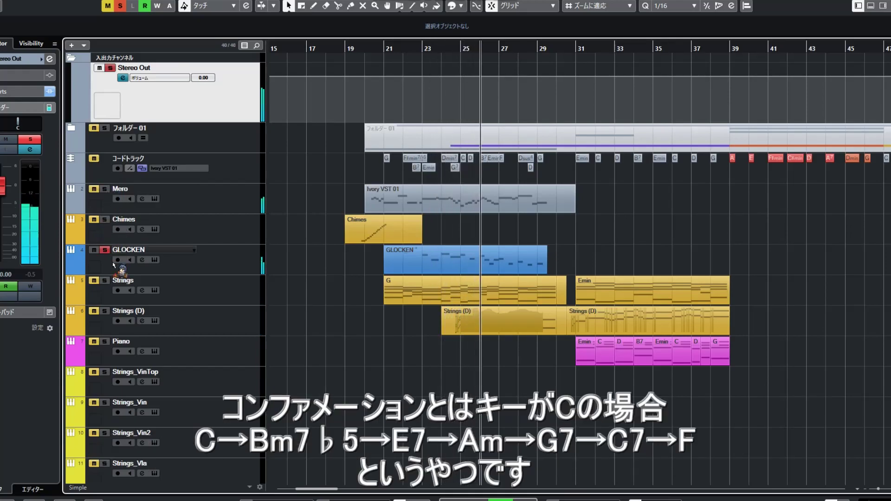
pyautogui.click(222, 266)
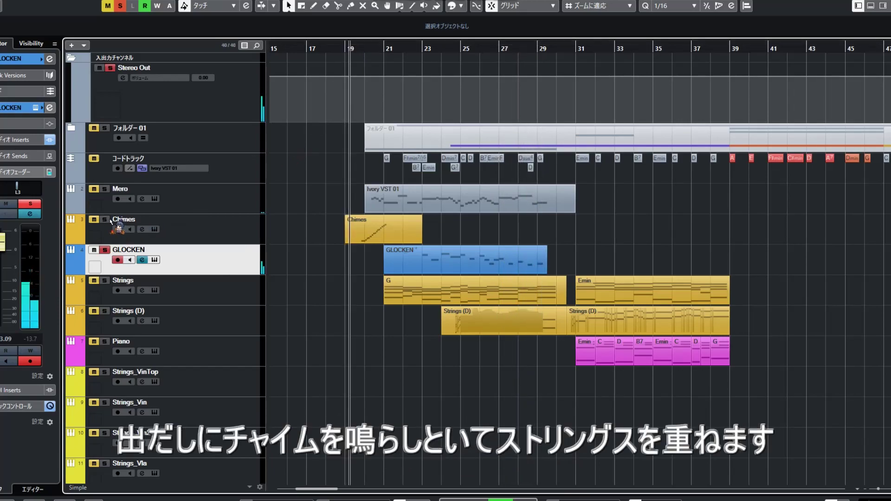
# Step: Add Chimes and Strings to the soloed GLOCKEN playback, and take Chimes and GLOCKEN out of solo to leave only Strings
pyautogui.click(107, 220)
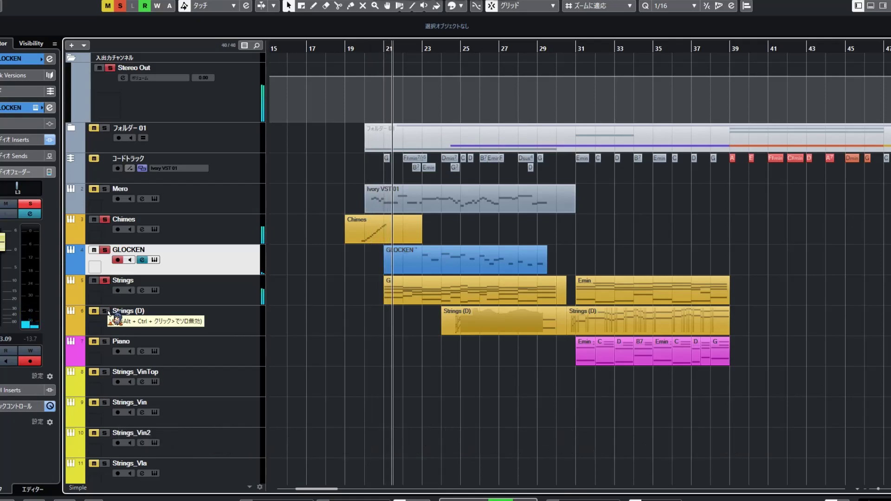
pyautogui.click(105, 220)
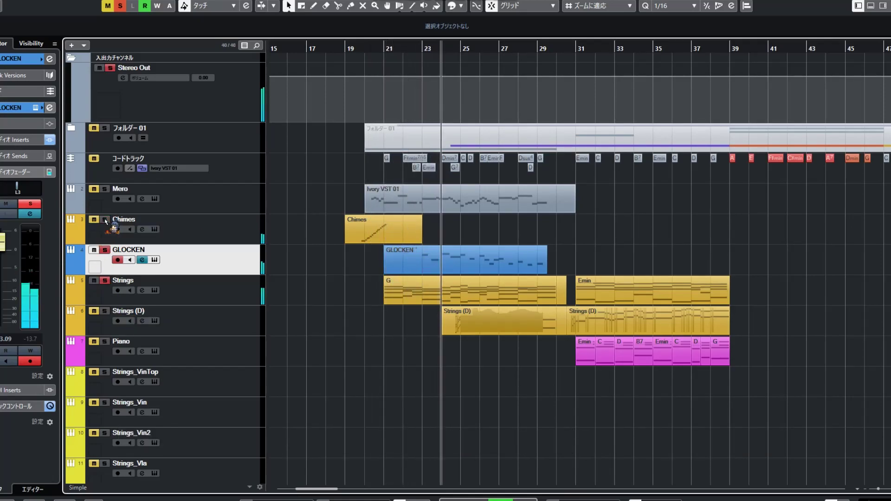
pyautogui.click(105, 250)
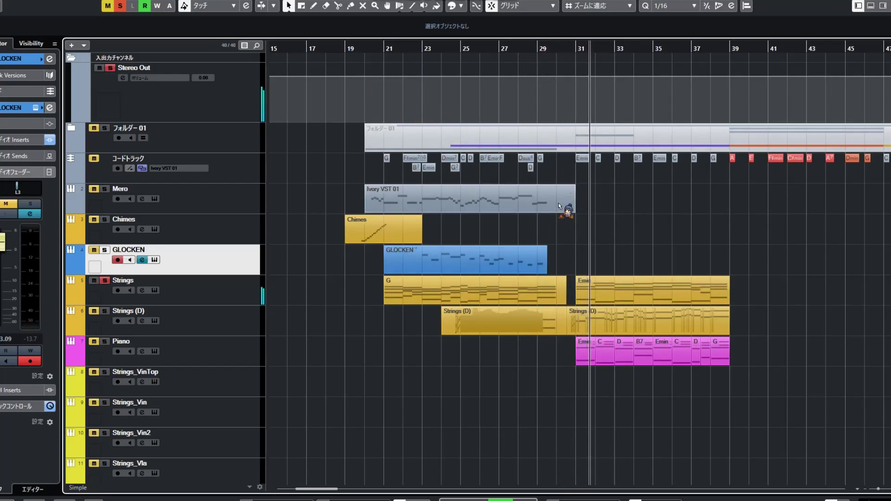
# Step: Play from about bar 24 and switch the solo from Strings to Strings (D)
pyautogui.click(434, 48)
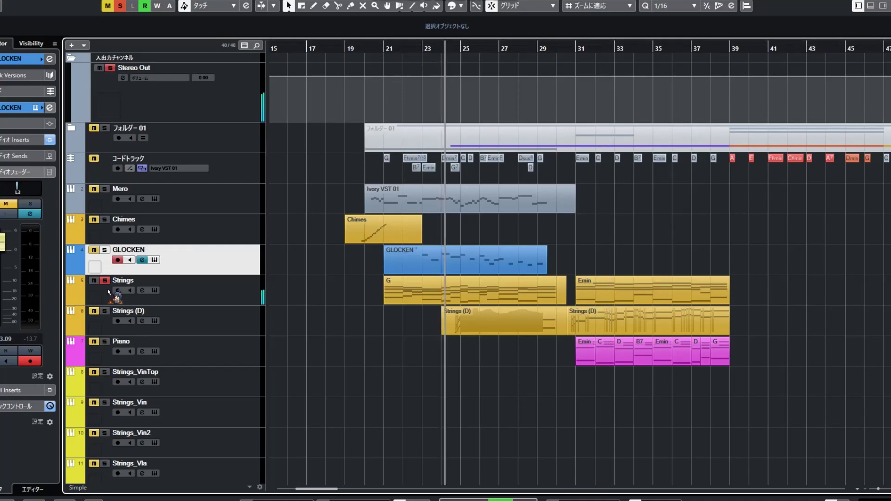
pyautogui.click(108, 312)
pyautogui.click(105, 311)
pyautogui.click(105, 280)
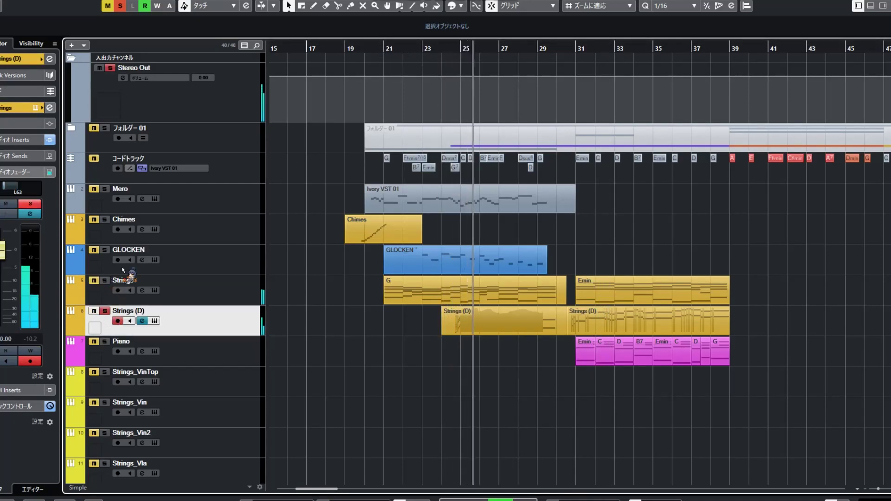
# Step: Open the first Strings (D) part in the full-size key editor, examine its run-up phrase before bar 25, and close the editor
pyautogui.doubleClick(452, 313)
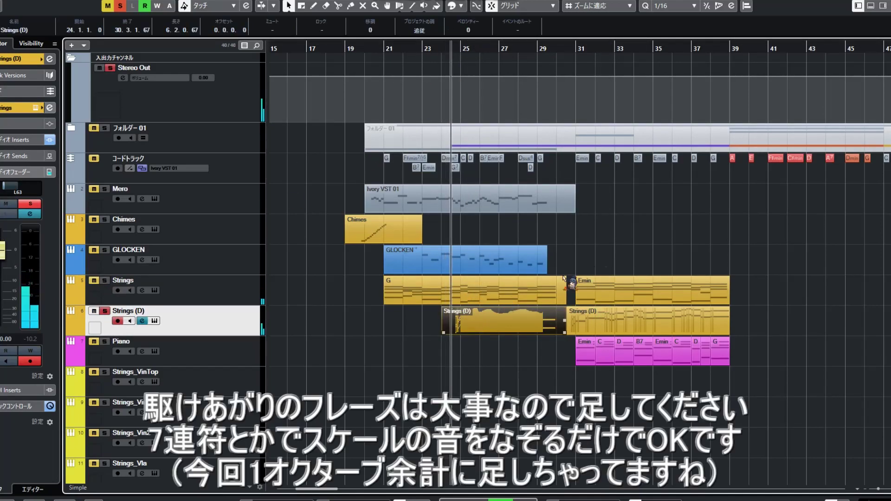
pyautogui.click(880, 213)
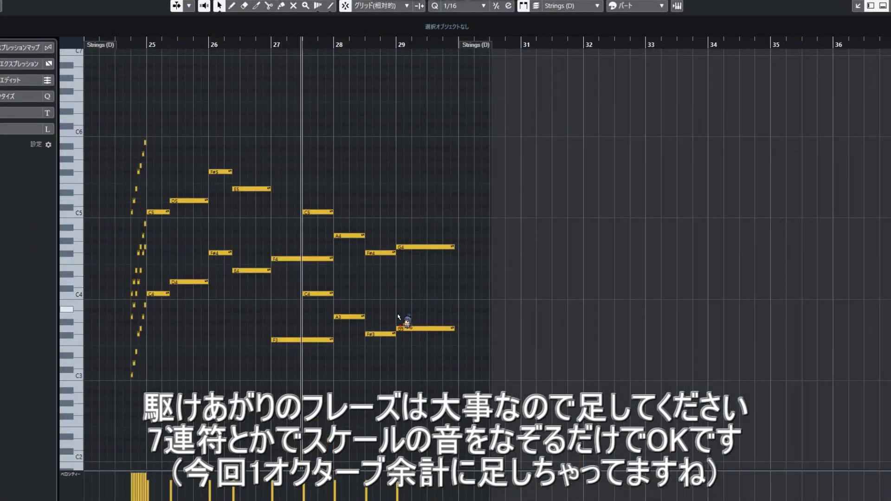
pyautogui.press('Return')
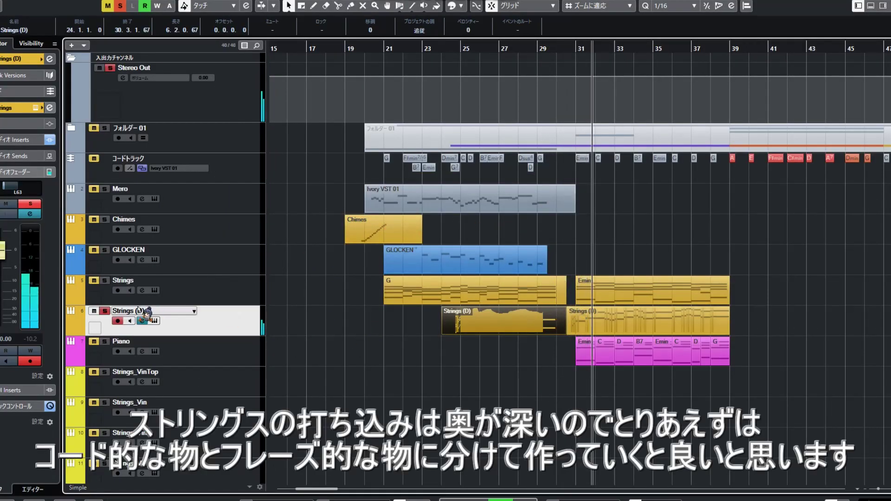
# Step: Take Strings (D) out of solo and solo the pikopiko and ピコピコ tracks instead
pyautogui.scroll(-3, 213, 302)
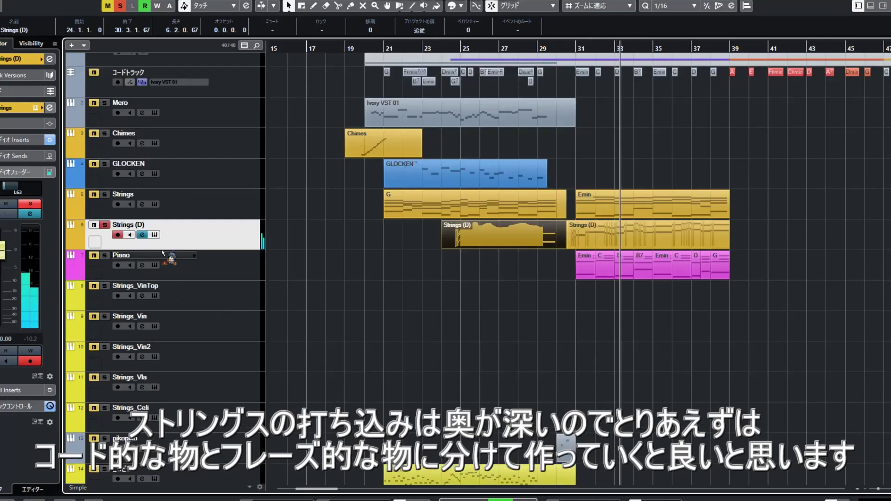
pyautogui.scroll(-3, 165, 253)
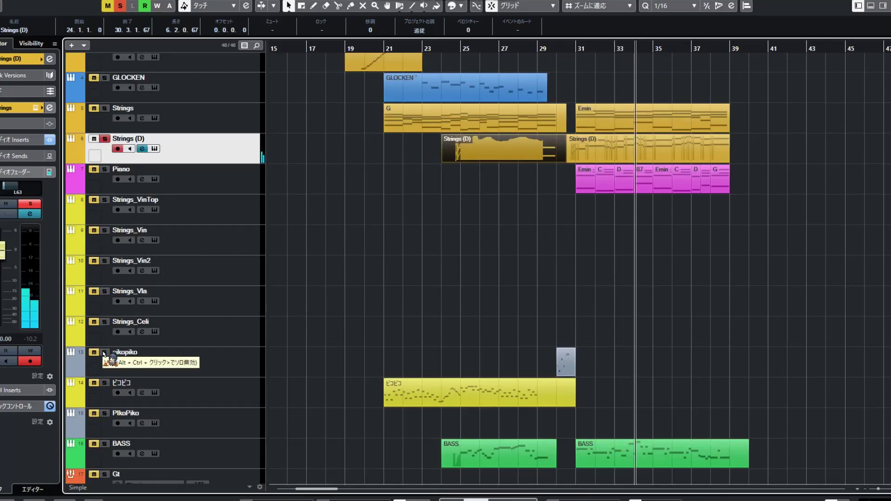
pyautogui.click(108, 142)
pyautogui.scroll(2, 110, 142)
pyautogui.scroll(-2, 362, 91)
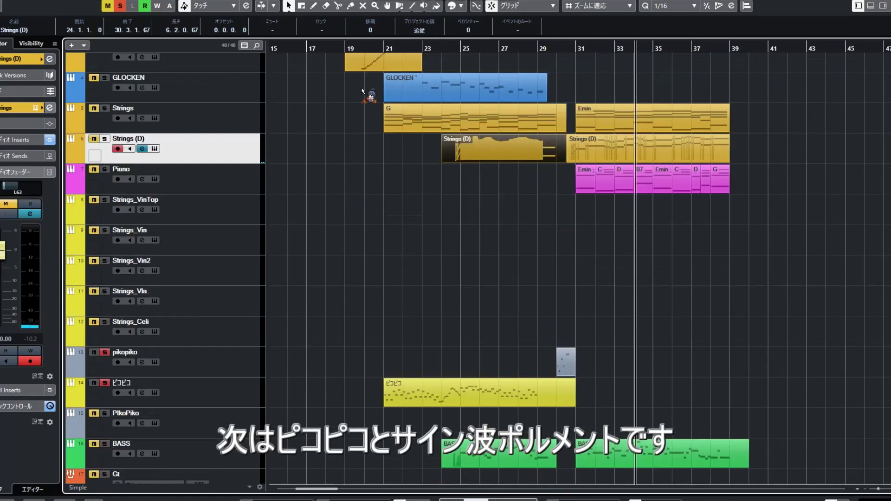
# Step: Play from bar 21 and open the ピコピコ part in the key editor
pyautogui.click(385, 46)
pyautogui.scroll(-3, 388, 165)
pyautogui.doubleClick(387, 300)
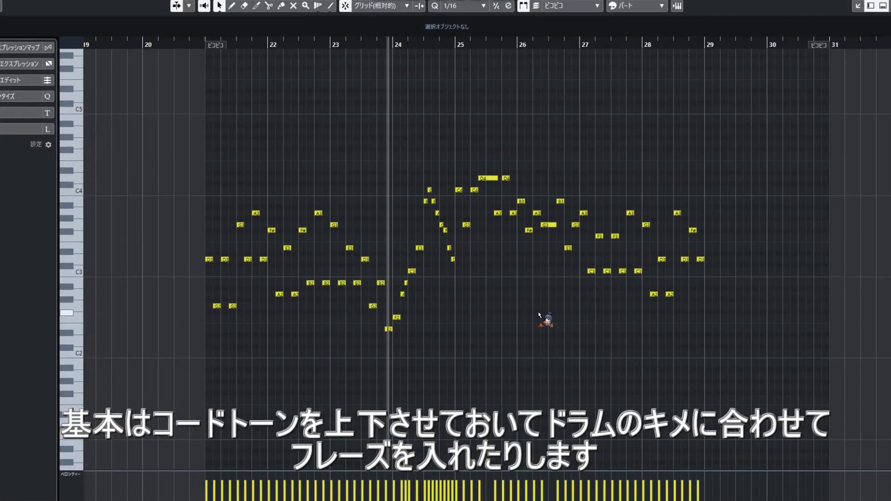
# Step: Examine the ピコピコ note pattern up close through bar 29, and close the key editor
pyautogui.press('h')
pyautogui.press('h')
pyautogui.press('h')
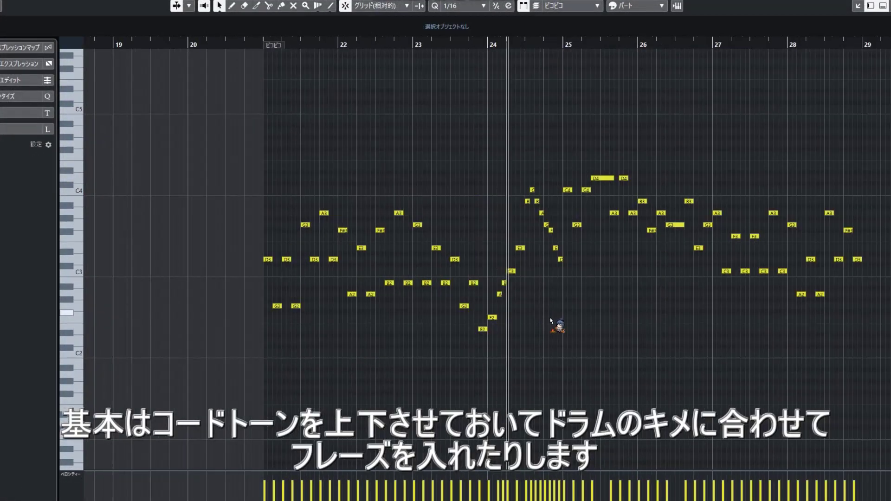
pyautogui.moveTo(640, 343); pyautogui.dragTo(438, 321)
pyautogui.hscroll(5, 367, 345)
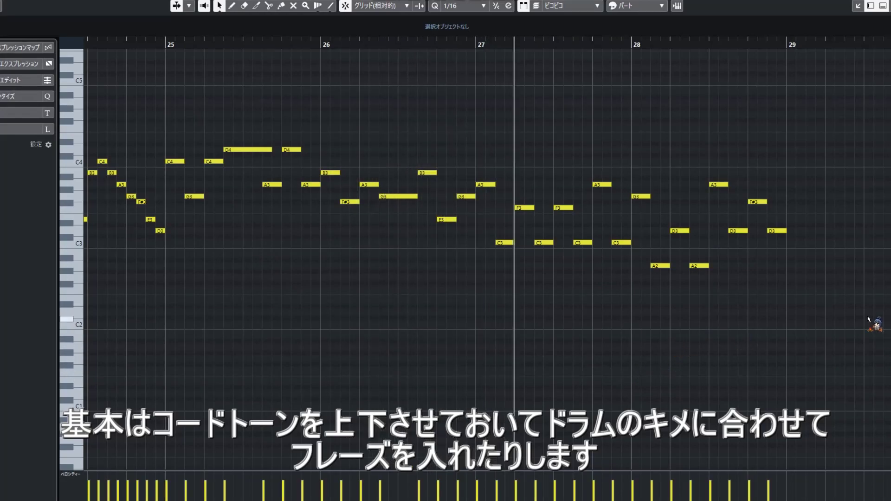
pyautogui.press('Return')
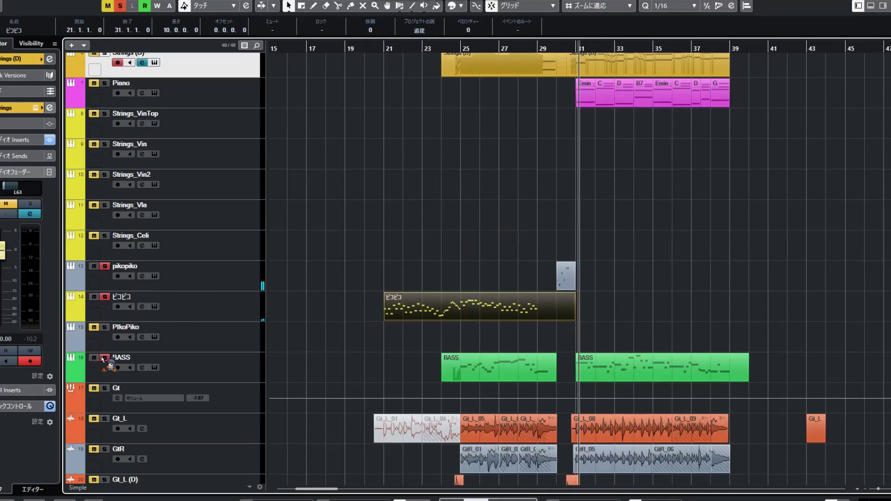
# Step: Leave only the BASS track soloed and listen to it from about bar 24
pyautogui.click(452, 49)
pyautogui.scroll(-3, 455, 157)
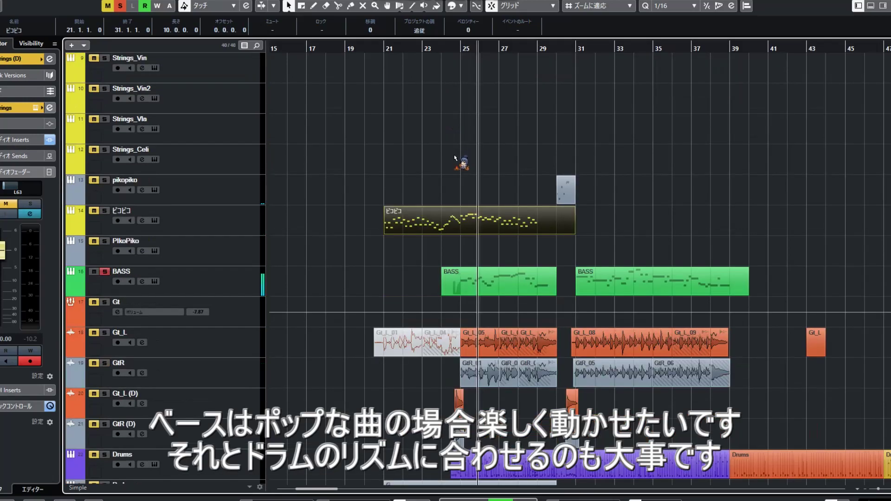
pyautogui.scroll(-3, 338, 247)
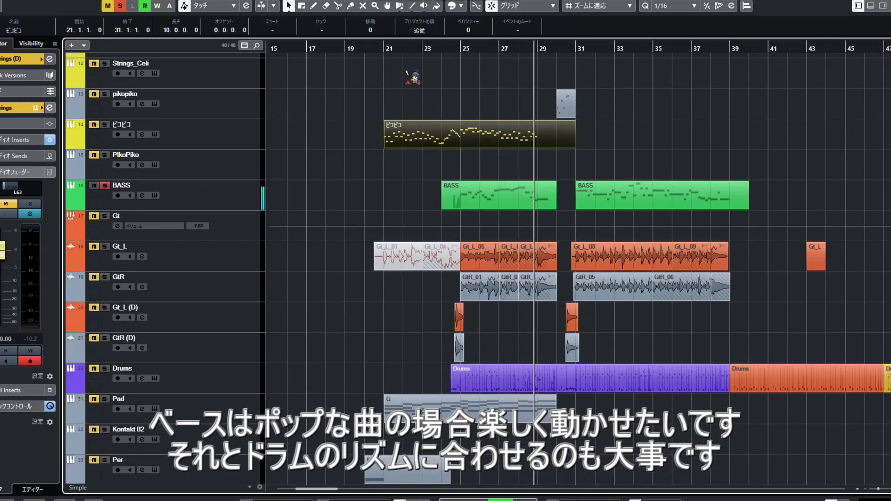
# Step: Play from bar 24 and switch the solo from BASS to the Gt guitar group
pyautogui.click(442, 55)
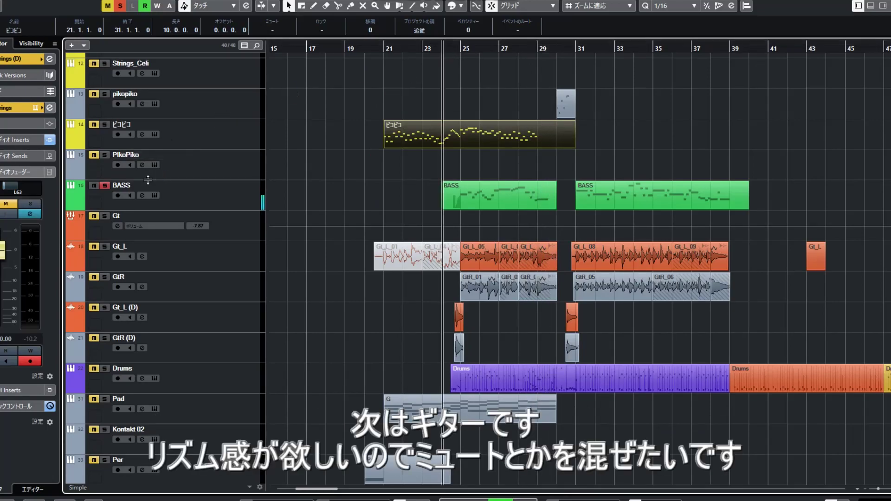
pyautogui.keyDown('ctrl'); pyautogui.click(104, 216); pyautogui.keyUp('ctrl')
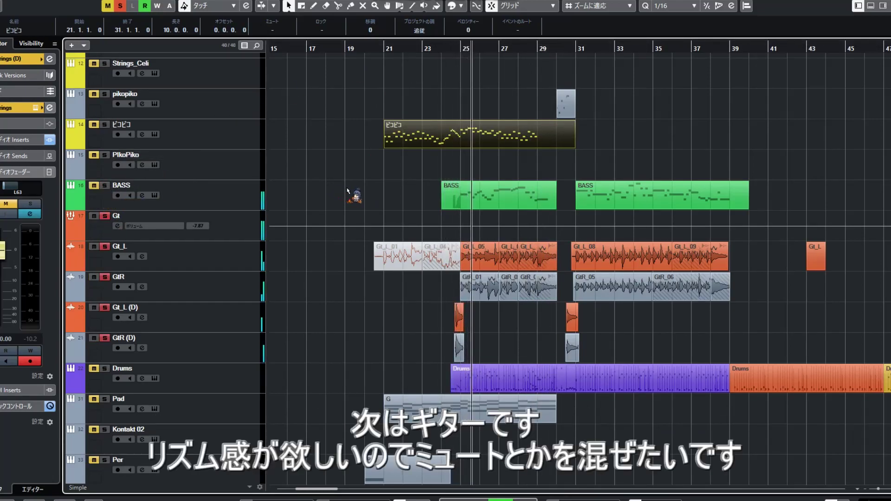
pyautogui.scroll(-3, 315, 220)
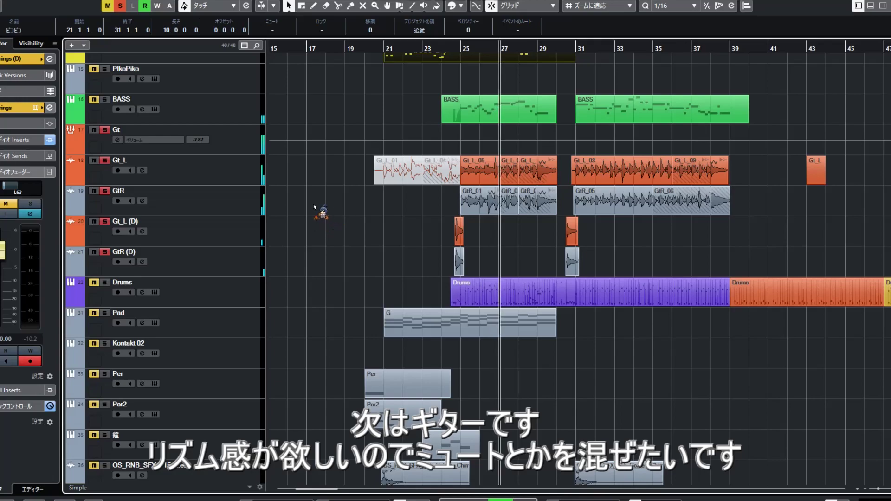
pyautogui.scroll(-1, 385, 190)
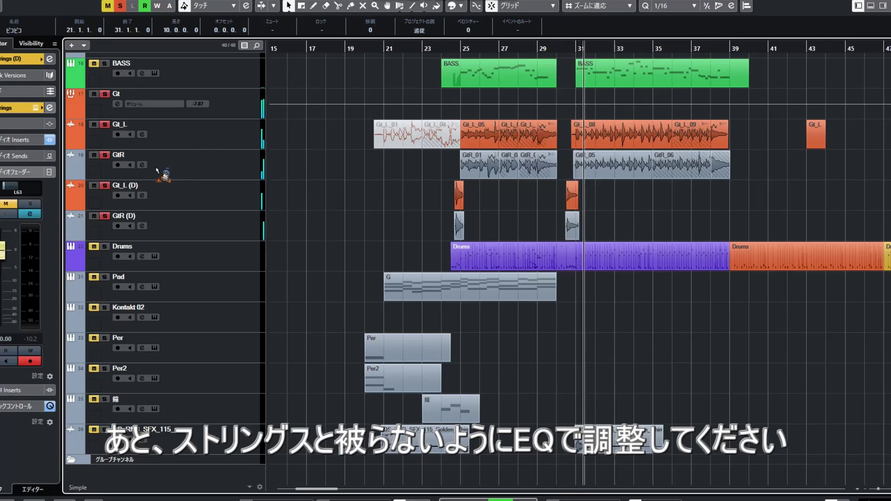
# Step: Switch the solo from the Gt group to Drums, and open the first Drums part in the full-size key editor
pyautogui.click(387, 56)
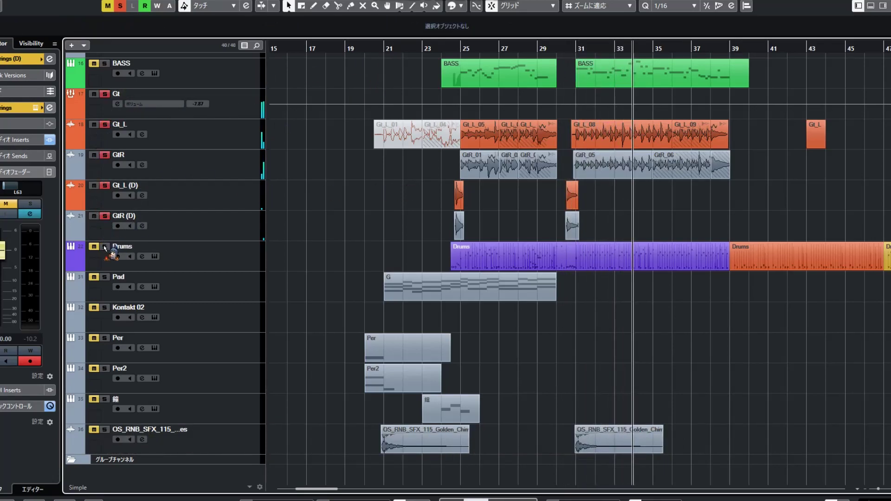
pyautogui.click(418, 50)
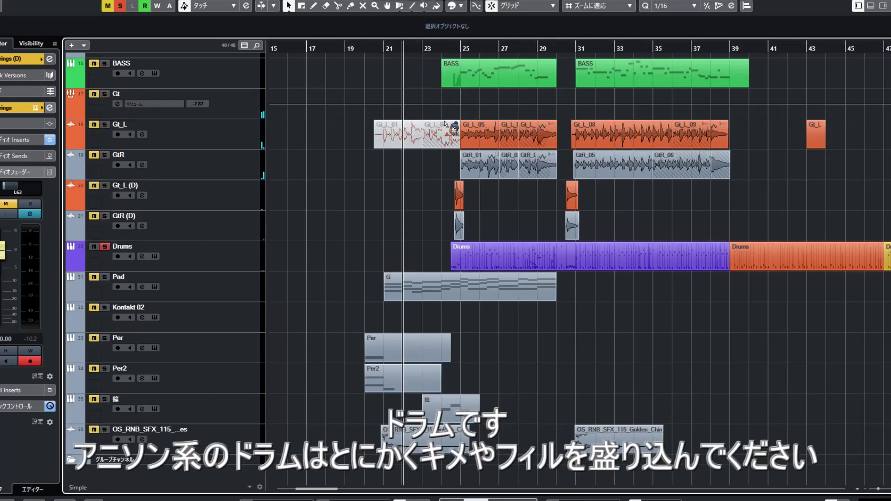
pyautogui.doubleClick(505, 246)
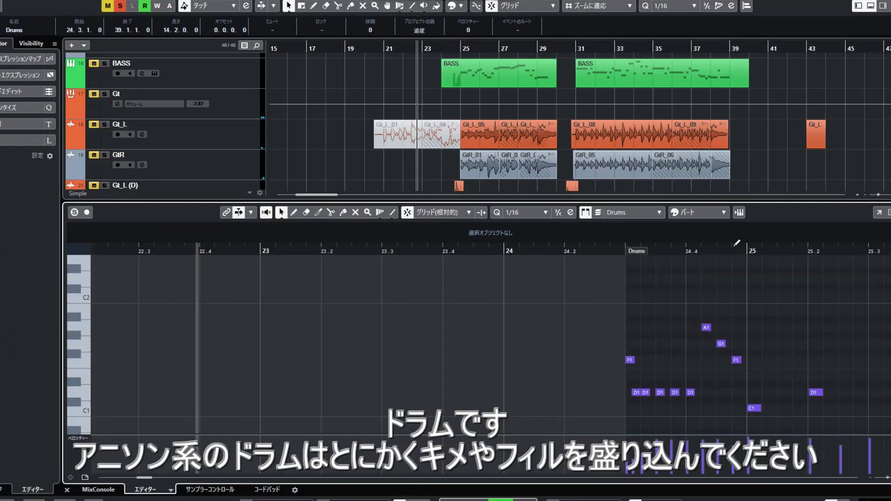
pyautogui.click(878, 213)
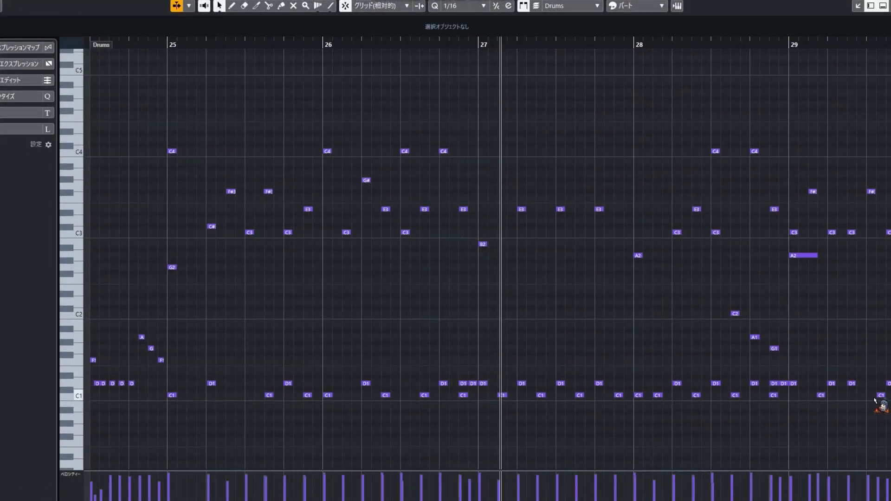
# Step: Turn off auto-scroll and rewind playback to the drum fill at bar 30
pyautogui.click(177, 6)
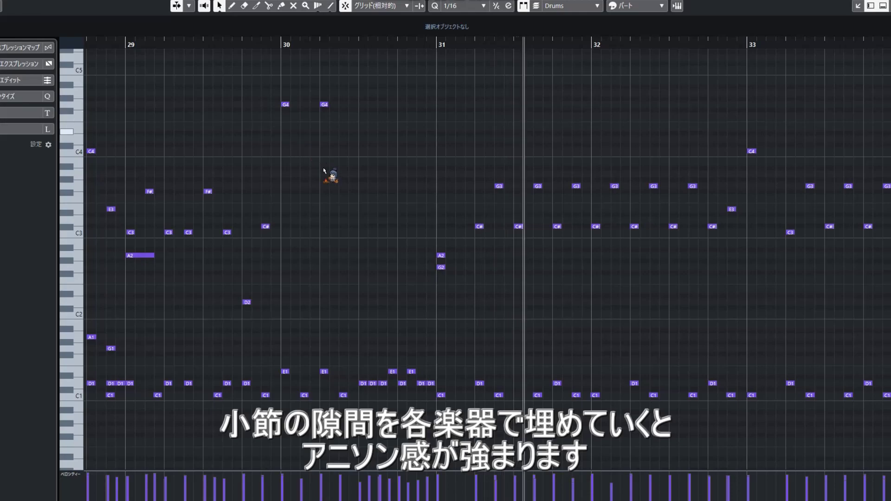
pyautogui.press('KP_Subtract')
pyautogui.press('KP_Subtract')
pyautogui.press('KP_Subtract')
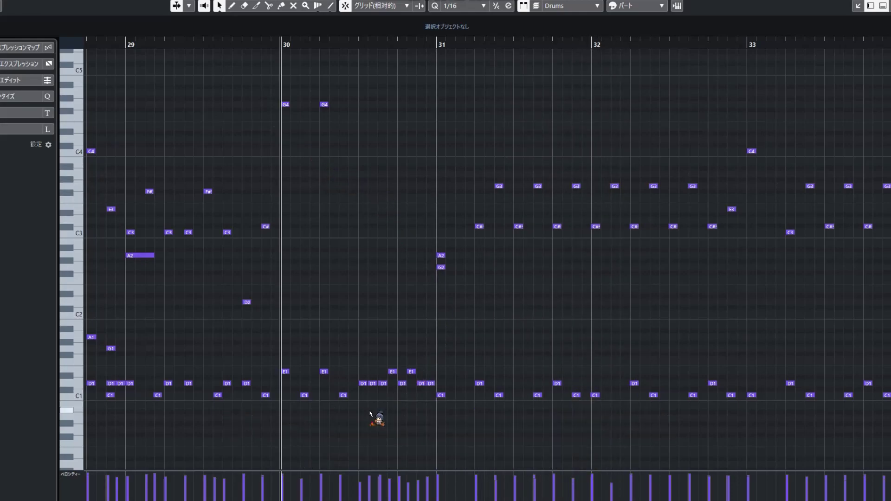
# Step: Select the snare and tom hits in the second half of bar 30, listen to the fill, and close the key editor
pyautogui.moveTo(425, 364); pyautogui.dragTo(434, 363)
pyautogui.press('space')
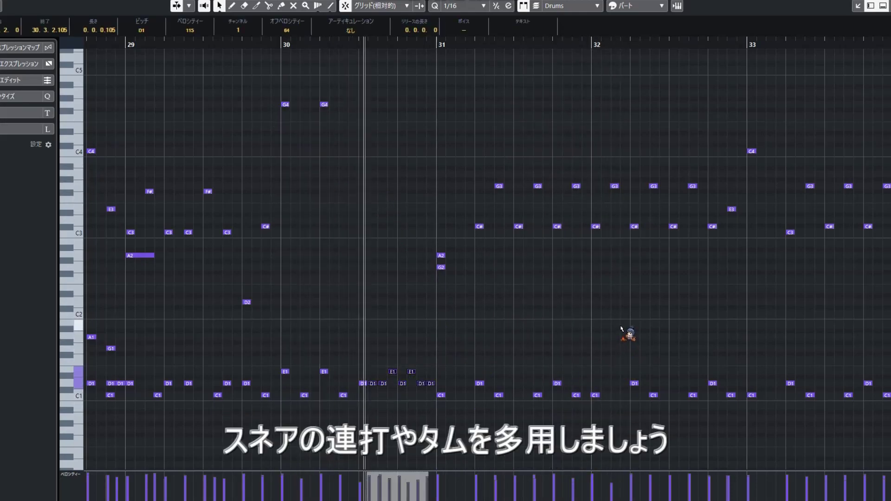
pyautogui.press('space')
pyautogui.press('Return')
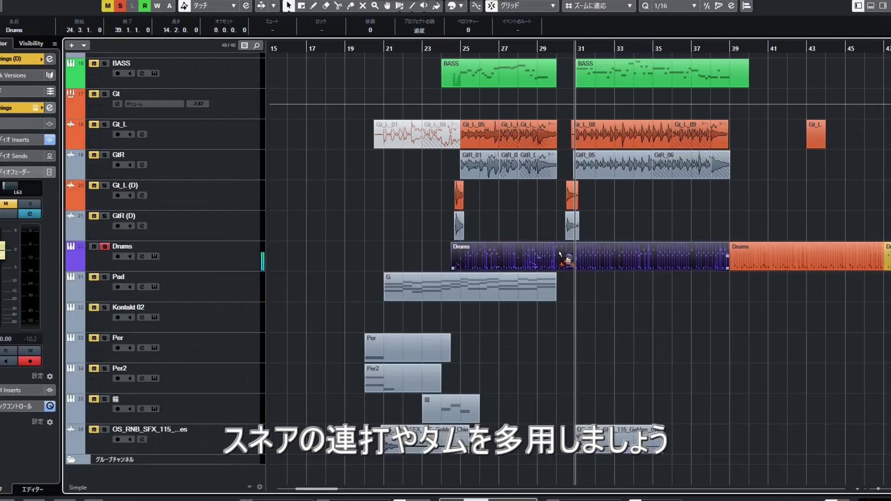
# Step: Switch the solo from Drums to the Pad track and play it from bar 21
pyautogui.click(490, 213)
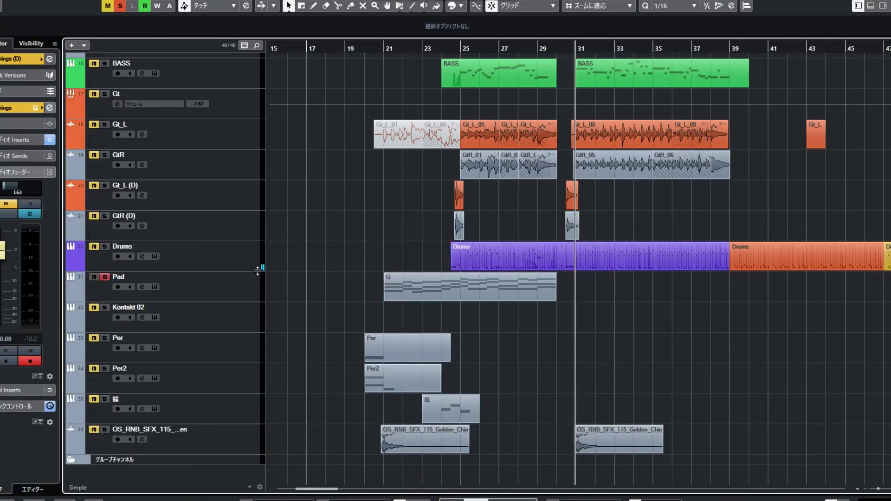
pyautogui.click(255, 286)
pyautogui.click(385, 48)
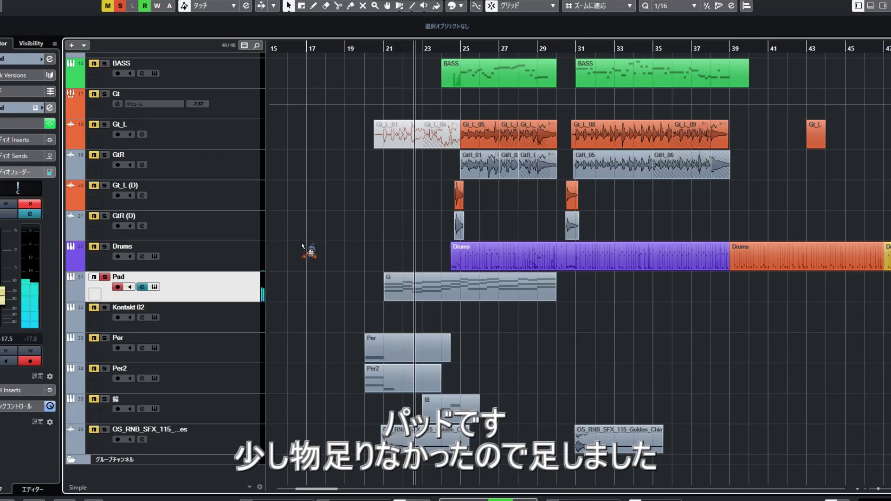
pyautogui.hscroll(-1, 344, 204)
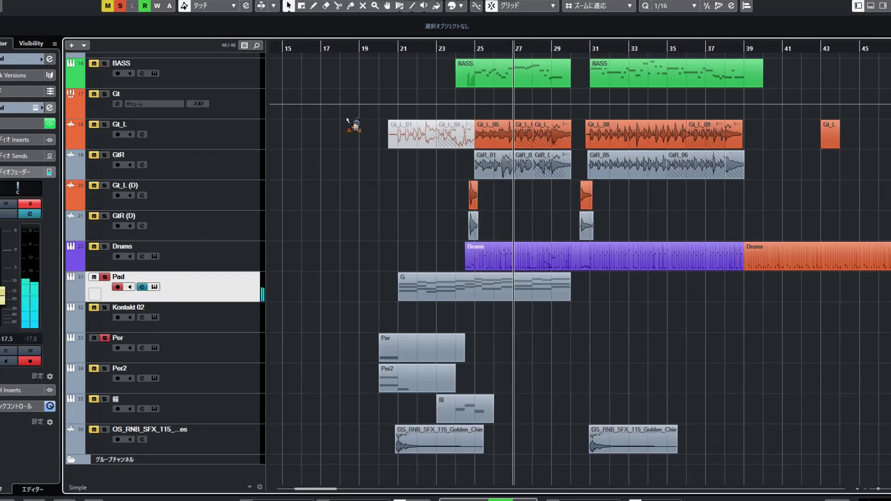
# Step: Remove the solo from Pad and listen to the Per and Per2 percussion tracks from about bar 19
pyautogui.click(357, 46)
pyautogui.click(105, 277)
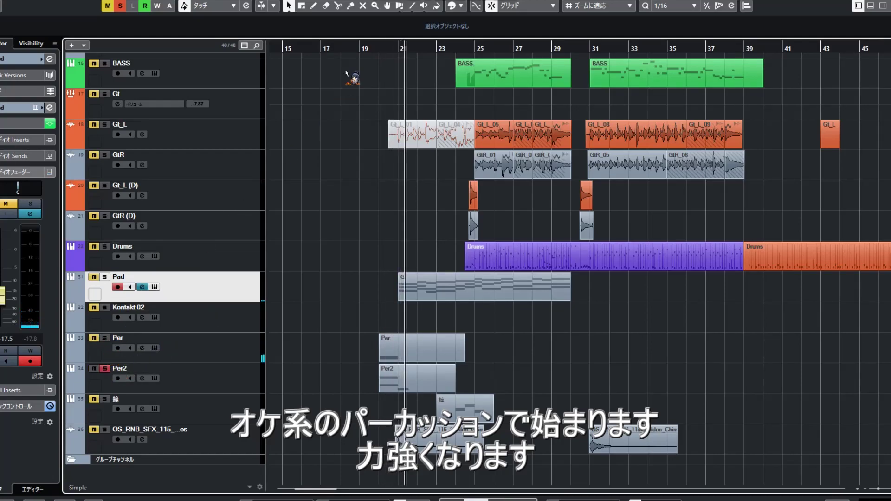
pyautogui.press('space')
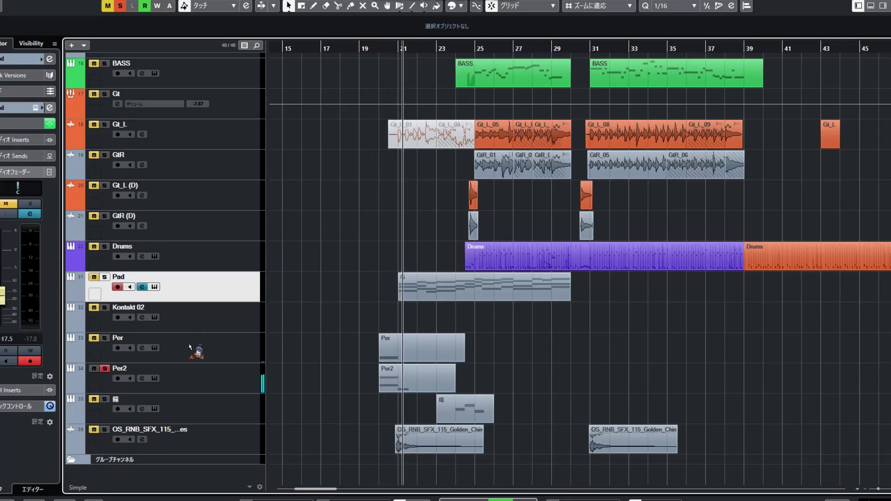
# Step: Solo Per, Per2, 鐘 and OS_RNB_SFX together, play from about bar 19, and open the 鐘 part in the key editor
pyautogui.click(105, 399)
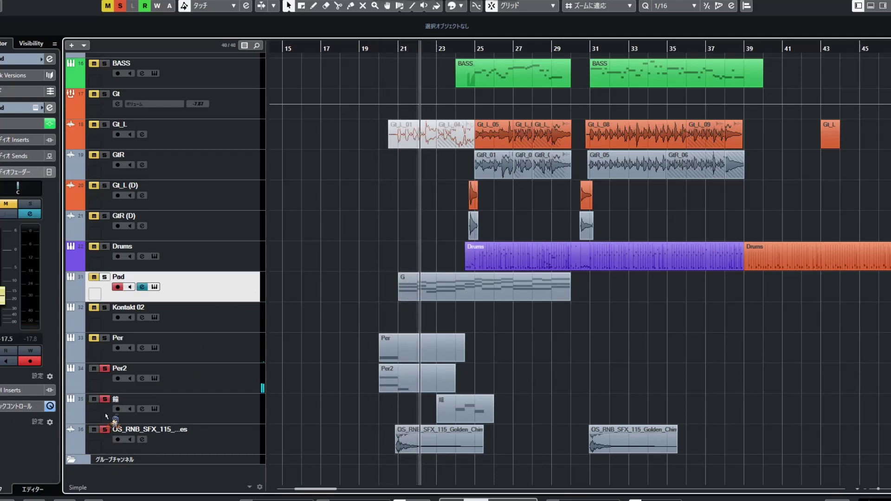
pyautogui.click(358, 49)
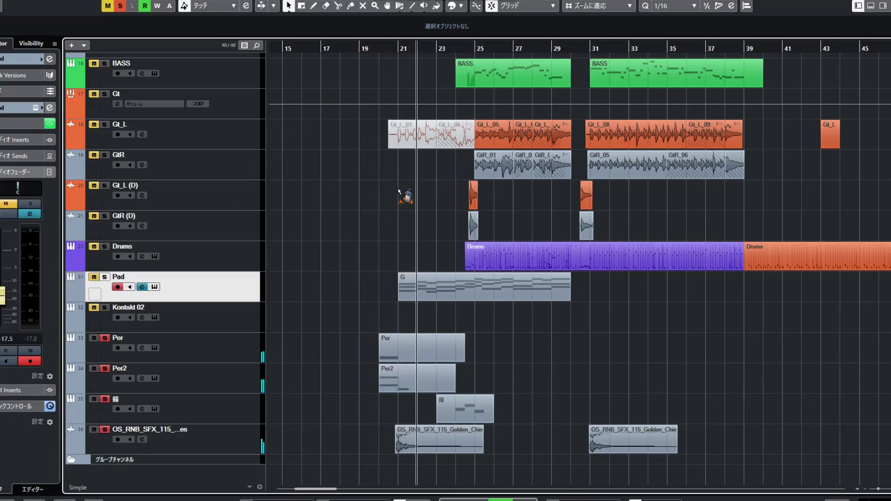
pyautogui.doubleClick(469, 409)
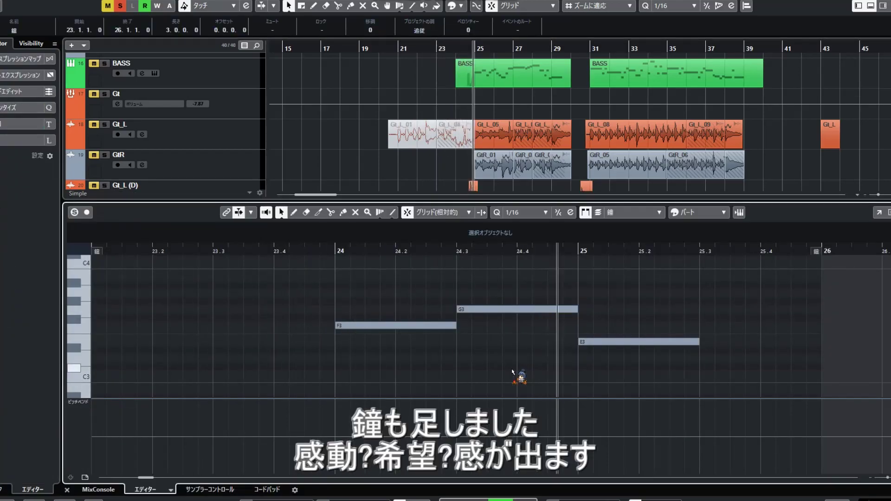
# Step: Close the key editor and clear the solo on the four tracks from Per through OS_RNB_SFX
pyautogui.press('Return')
pyautogui.press('Return')
pyautogui.press('Return')
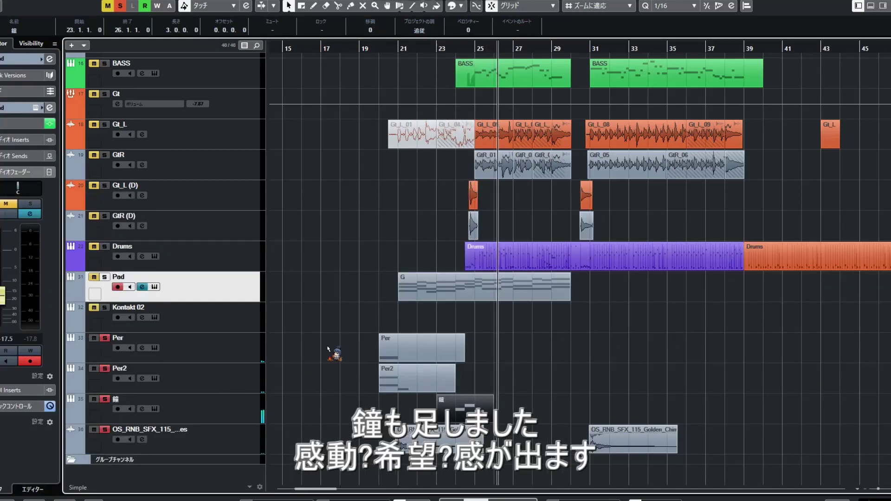
pyautogui.click(241, 430)
pyautogui.keyDown('shift'); pyautogui.click(235, 355); pyautogui.keyUp('shift')
pyautogui.press('s')
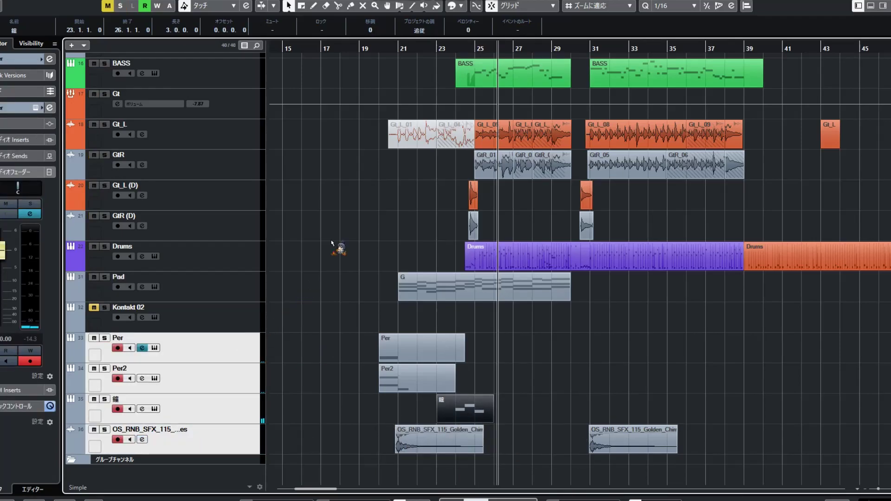
# Step: Play the full mix from bar 20 and look through the parts on all tracks during playback
pyautogui.click(375, 47)
pyautogui.press('space')
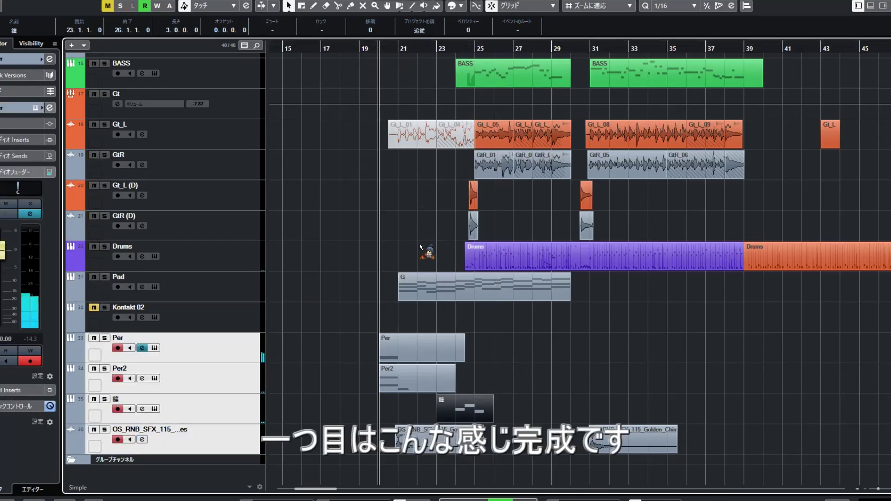
pyautogui.click(396, 282)
pyautogui.scroll(6, 527, 294)
pyautogui.scroll(-3, 550, 248)
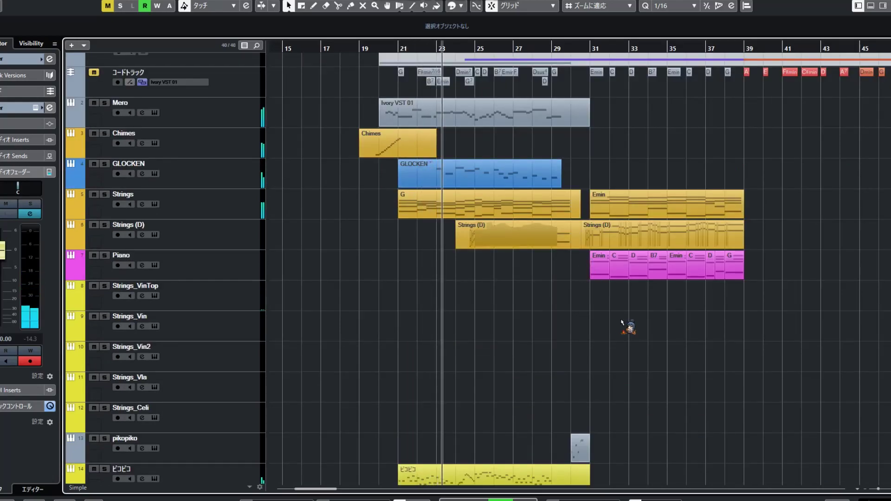
pyautogui.scroll(-3, 583, 279)
pyautogui.hscroll(2, 583, 279)
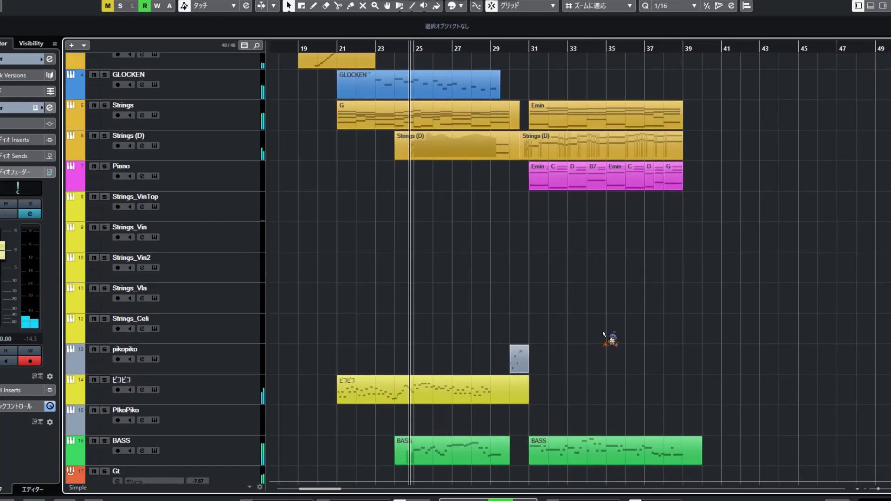
pyautogui.scroll(-3, 603, 334)
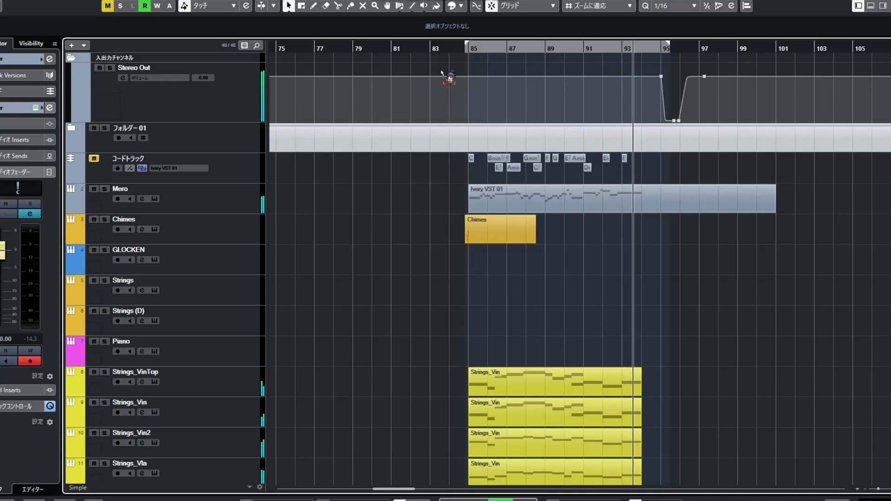
# Step: Stop playback and examine the chord track progression in the second arrangement, from bar 85 to bar 93
pyautogui.press('space')
pyautogui.press('h')
pyautogui.press('h')
pyautogui.press('h')
pyautogui.hscroll(-1, 443, 93)
pyautogui.hscroll(-2, 444, 92)
pyautogui.scroll(-1, 453, 106)
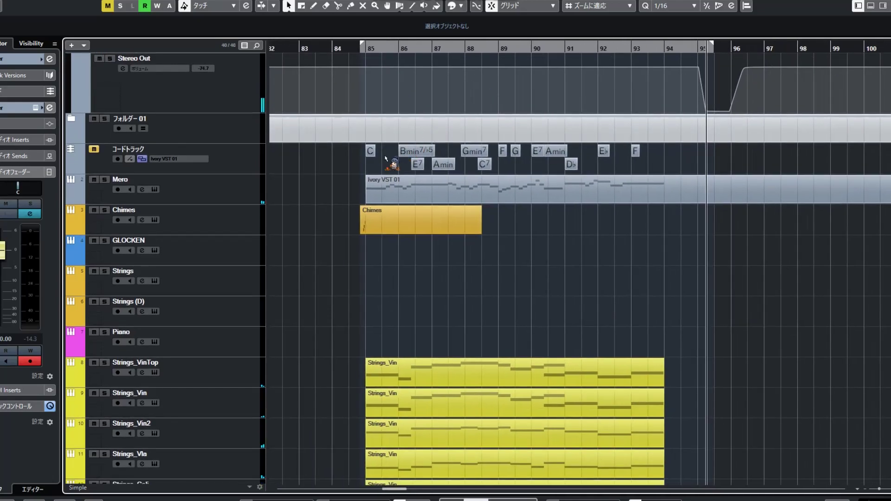
pyautogui.click(273, 194)
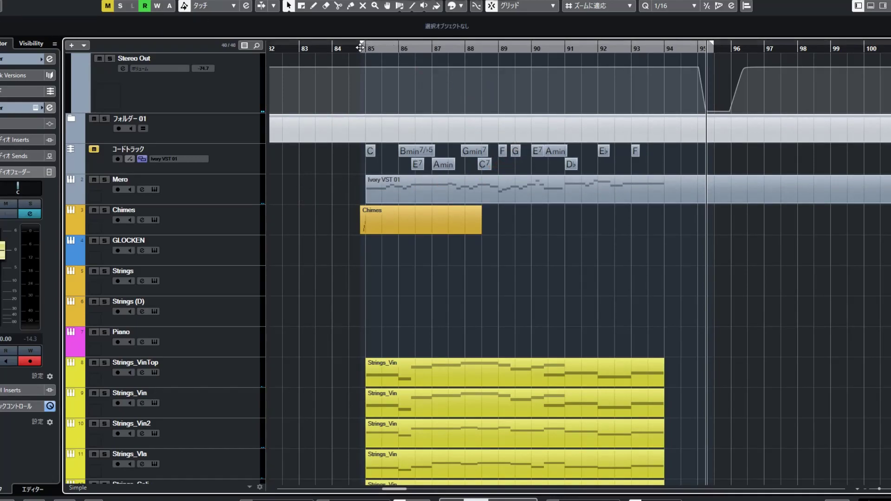
# Step: Solo the Mero and Chimes tracks and play the second arrangement from about bar 84
pyautogui.press('space')
pyautogui.click(106, 180)
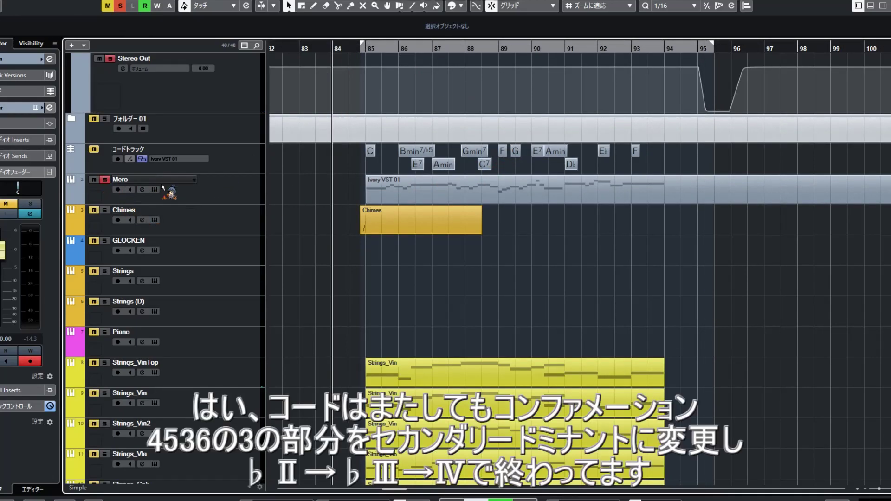
pyautogui.click(105, 211)
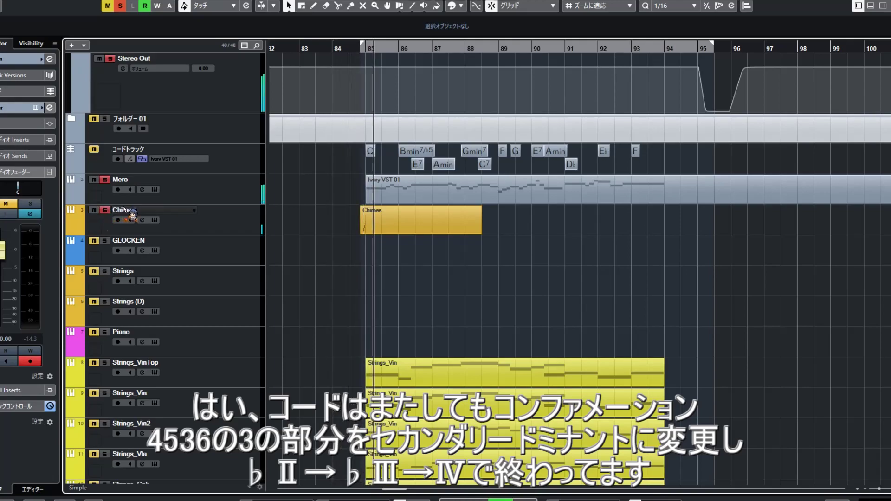
pyautogui.scroll(-6, 253, 258)
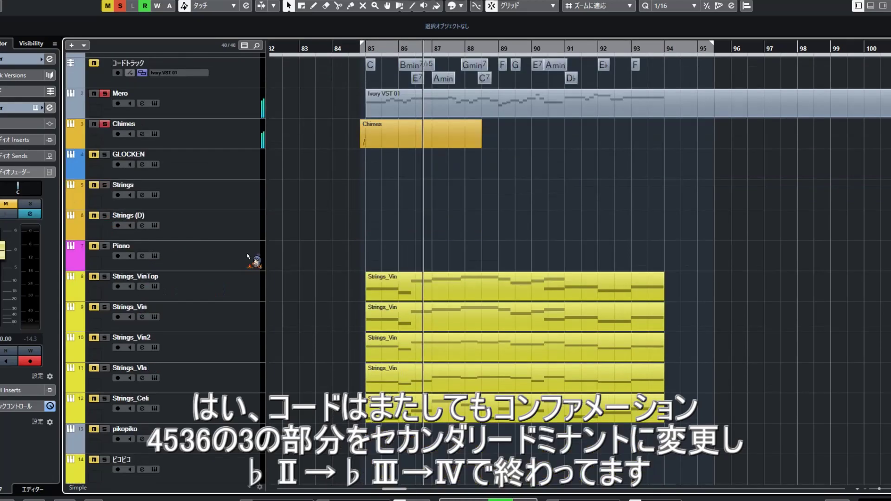
pyautogui.scroll(6, 315, 226)
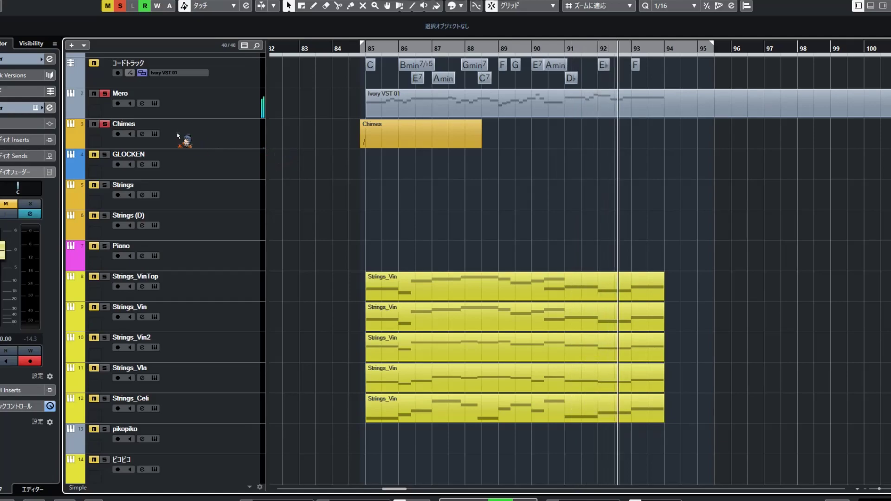
# Step: Switch the solo from Mero and Chimes to the five string tracks, Strings_VinTop through Strings_Celi
pyautogui.click(105, 124)
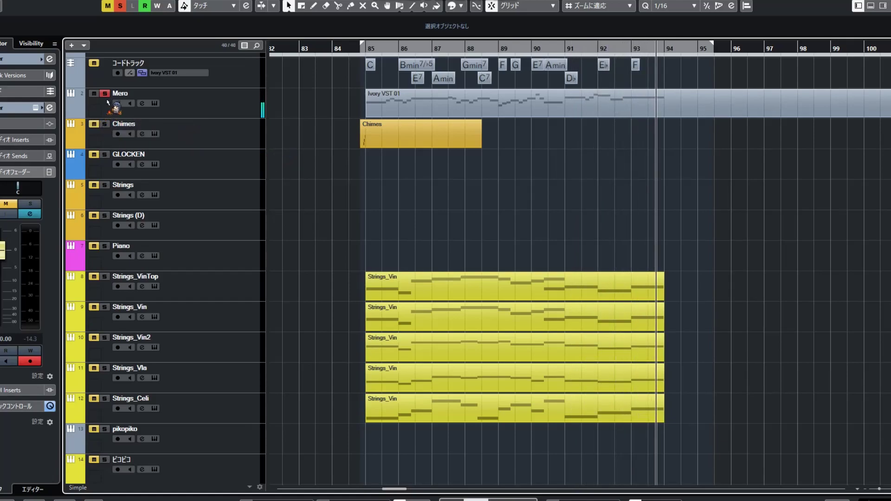
pyautogui.click(261, 281)
pyautogui.keyDown('shift'); pyautogui.click(255, 414); pyautogui.keyUp('shift')
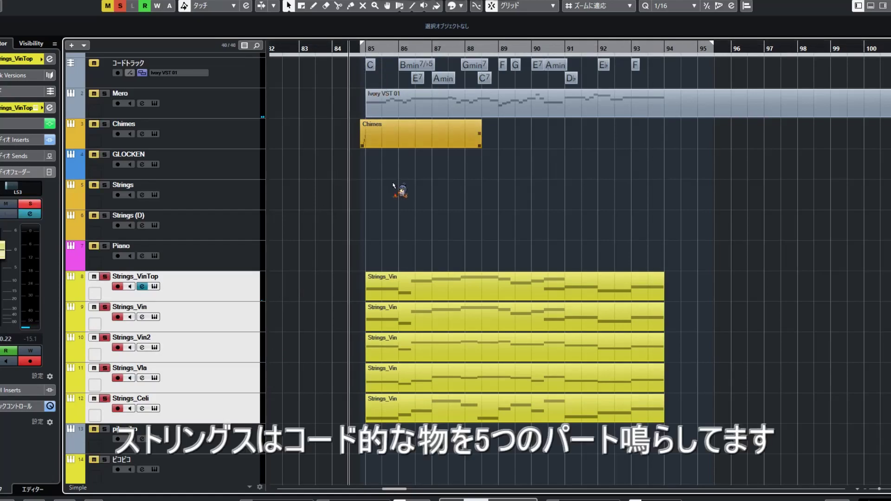
# Step: Open the five Strings_Vin parts together in the full-size key editor, examine their voicings over bars 85 to 93, and close it
pyautogui.doubleClick(408, 283)
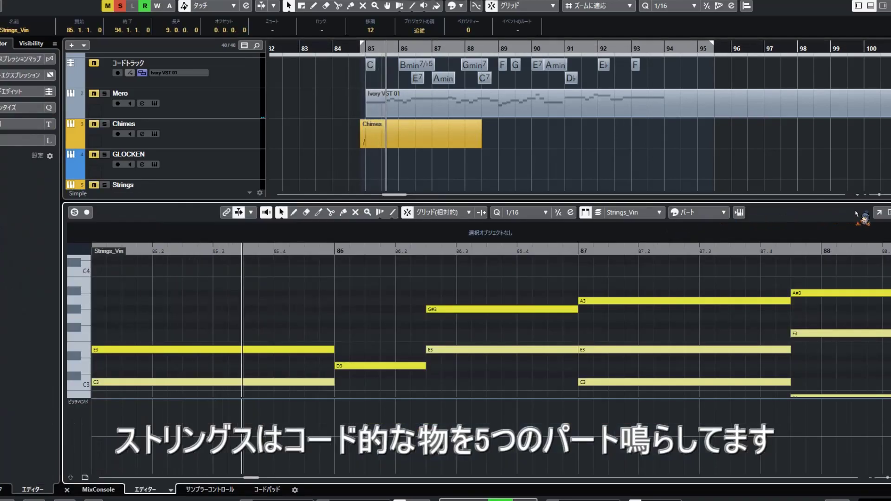
pyautogui.click(878, 213)
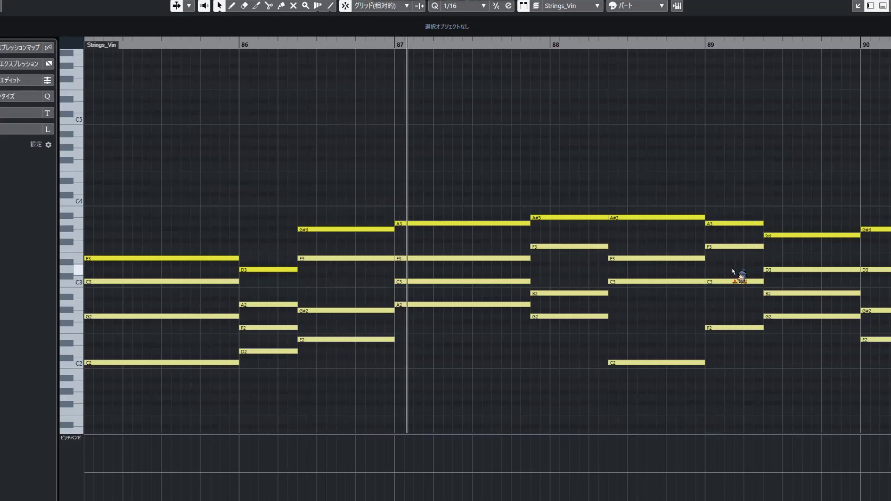
pyautogui.press('g')
pyautogui.press('g')
pyautogui.press('g')
pyautogui.moveTo(653, 334); pyautogui.dragTo(530, 299)
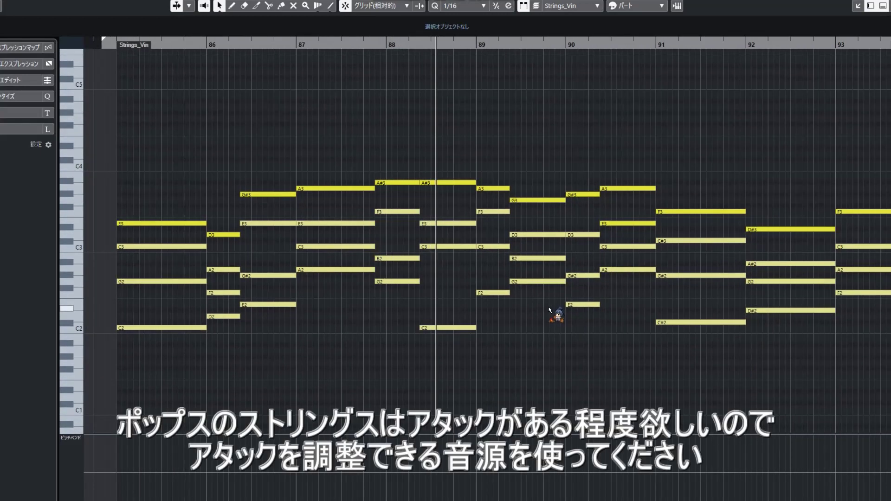
pyautogui.hotkey('shift', 'h')
pyautogui.hotkey('shift', 'h')
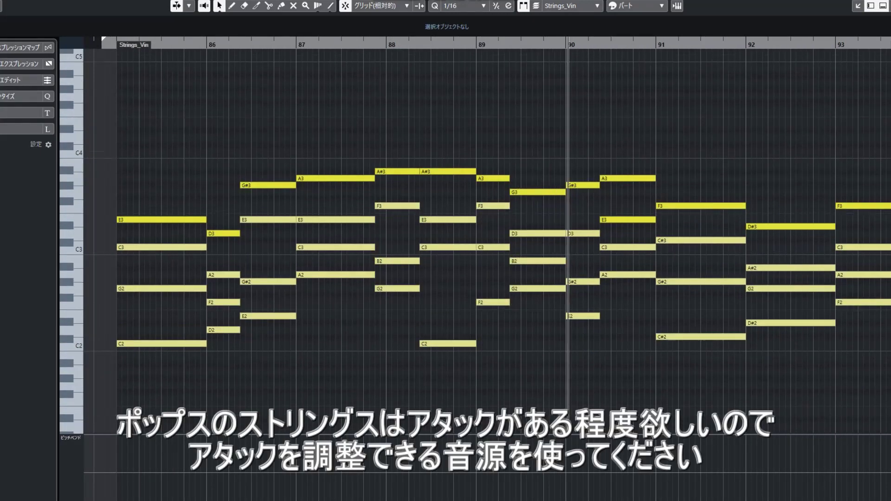
pyautogui.moveTo(772, 391); pyautogui.dragTo(697, 379)
pyautogui.press('Return')
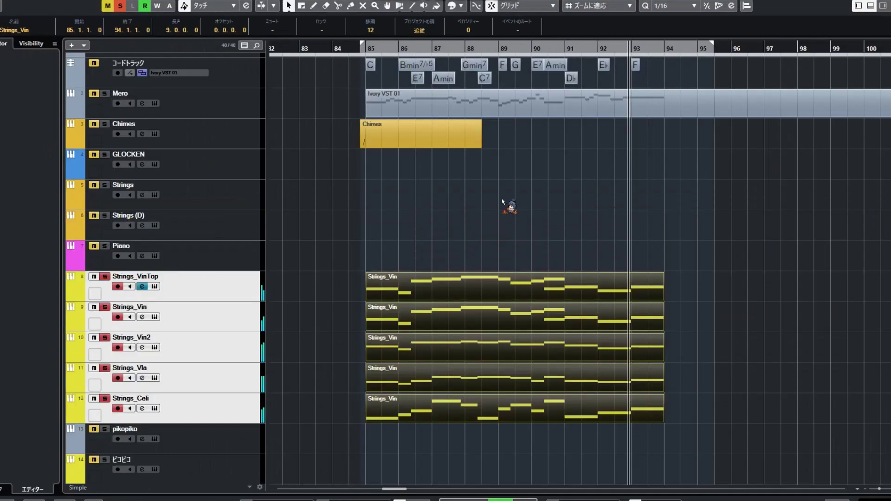
# Step: Play from bar 85 with only Strings_VinTop soloed, and select that track to show its pan setting
pyautogui.click(364, 48)
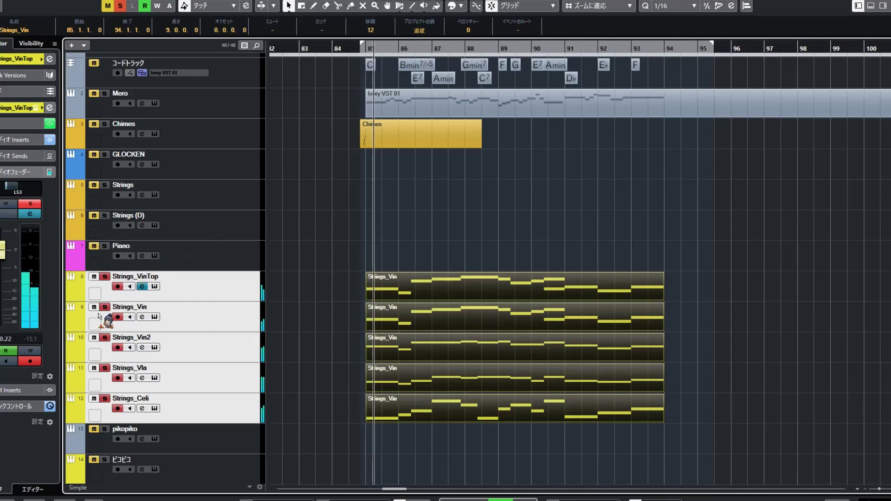
pyautogui.click(106, 340)
pyautogui.click(106, 369)
pyautogui.click(106, 400)
pyautogui.click(221, 293)
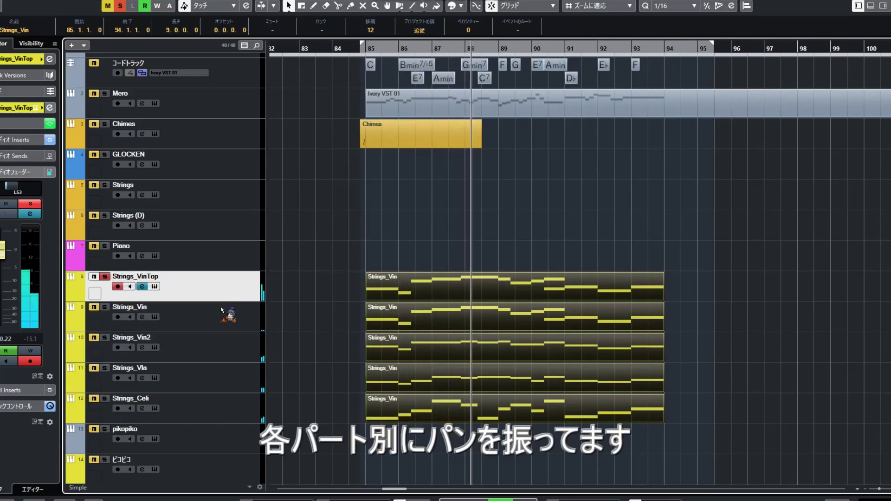
pyautogui.click(298, 278)
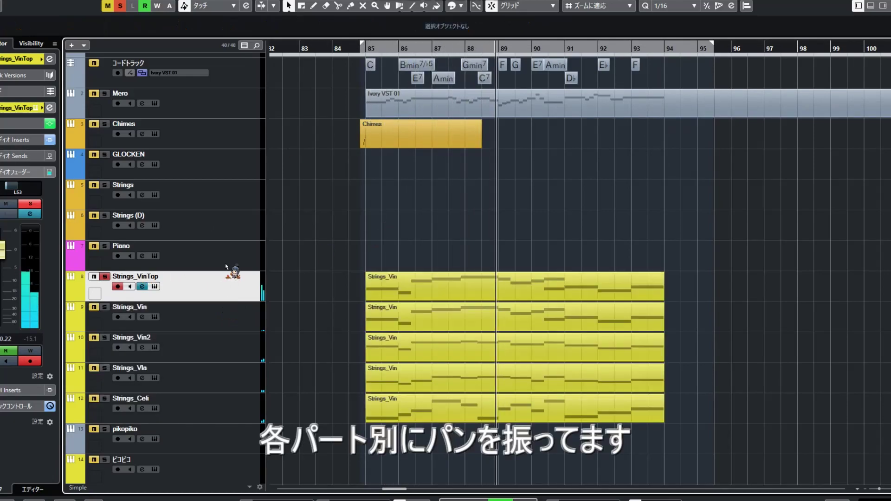
# Step: Add Strings_Vin and Strings_Vin2 to the solo and replay the strings from bar 85
pyautogui.click(203, 309)
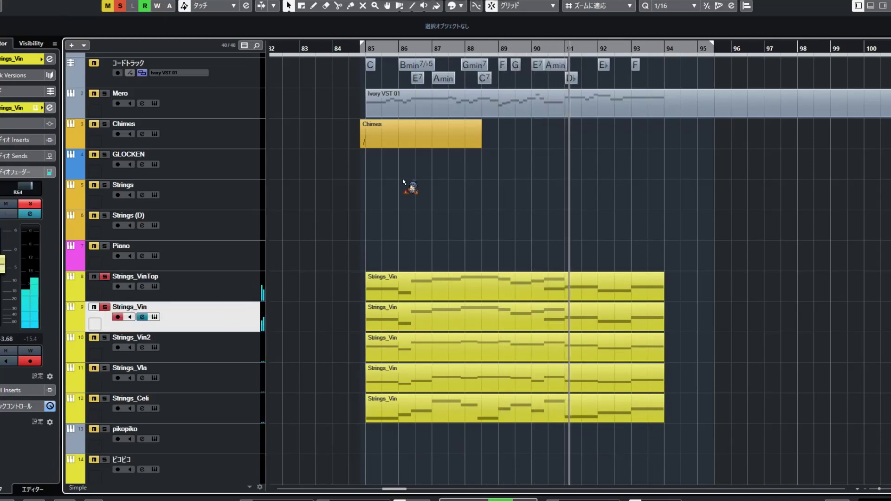
pyautogui.click(104, 338)
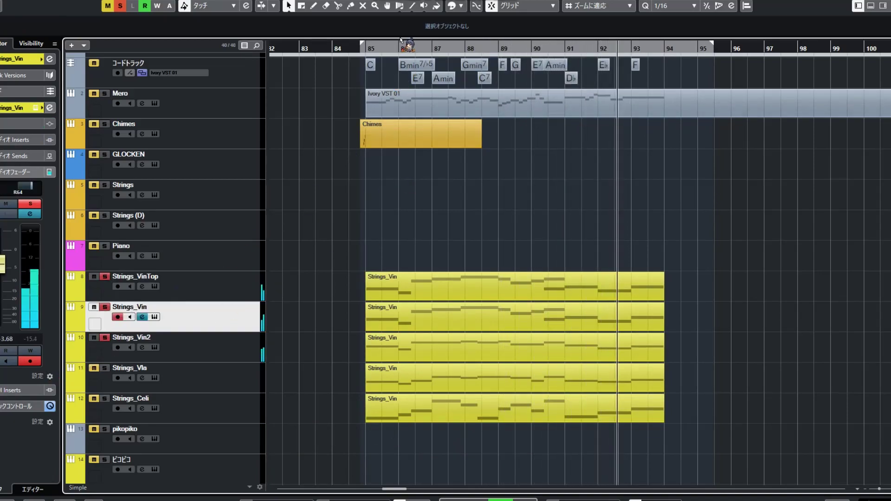
pyautogui.click(367, 49)
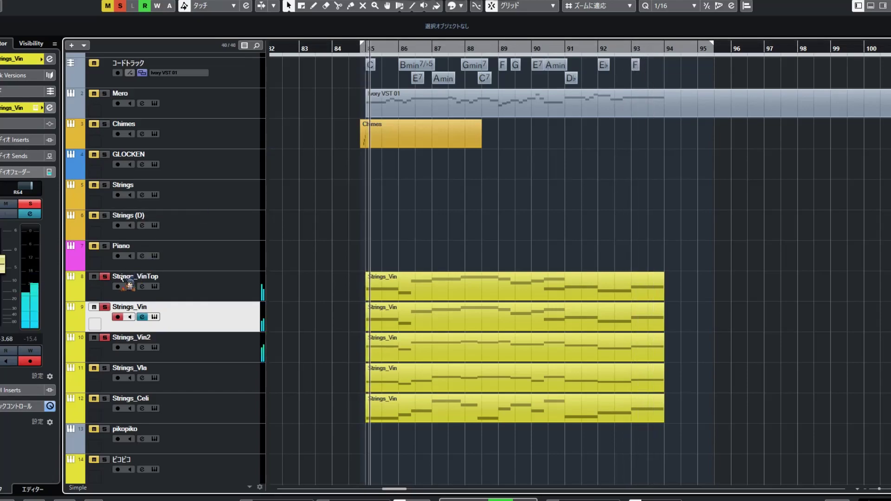
# Step: Remove the solo from Strings_VinTop and add Strings_Vla and Strings_Celi to the soloed string tracks
pyautogui.click(105, 277)
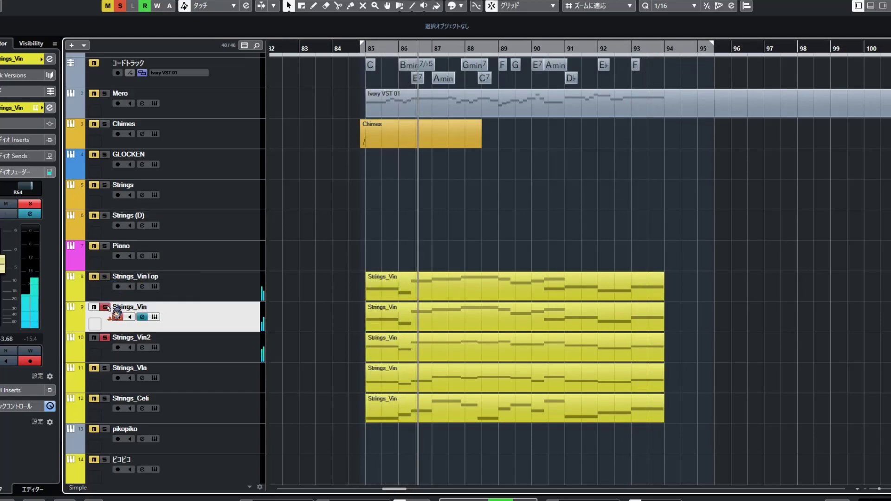
pyautogui.click(103, 370)
pyautogui.click(104, 369)
pyautogui.click(105, 399)
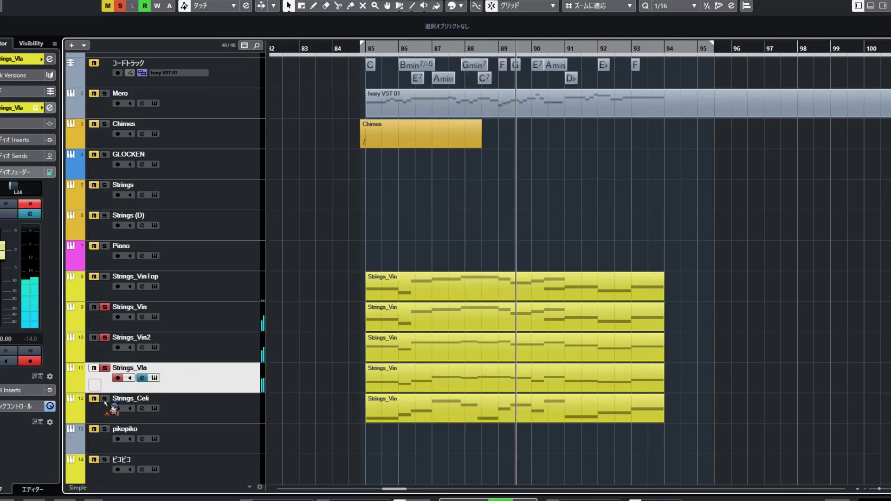
# Step: Show the pan setting of Strings_Celi, and remove the solo from the four string tracks Strings_Vin through Strings_Celi
pyautogui.click(226, 404)
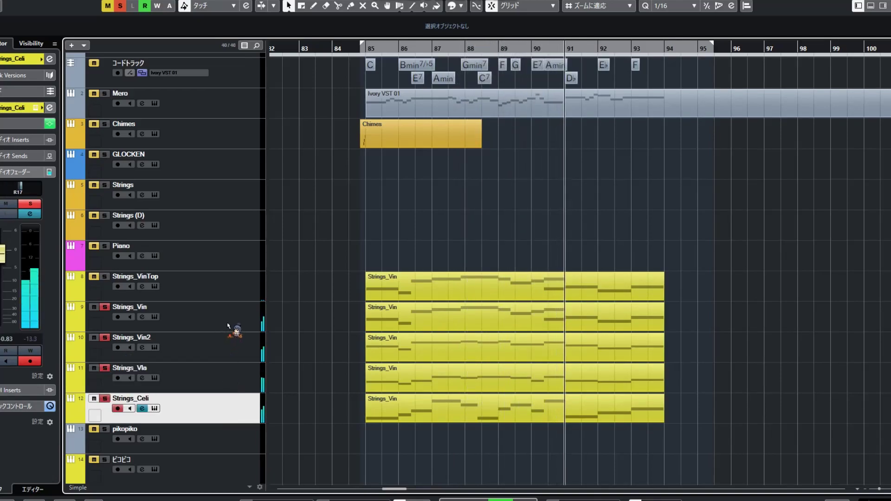
pyautogui.keyDown('shift'); pyautogui.click(228, 326); pyautogui.keyUp('shift')
pyautogui.scroll(-3, 342, 227)
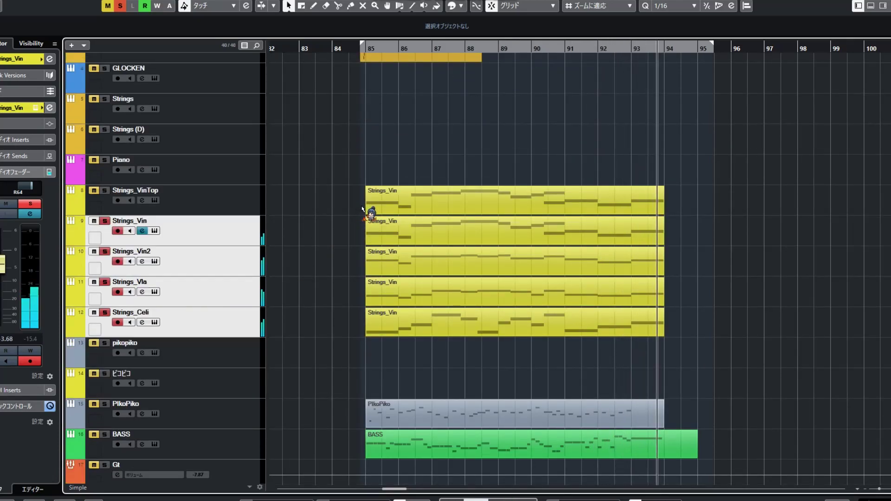
pyautogui.press('s')
pyautogui.scroll(-3, 325, 200)
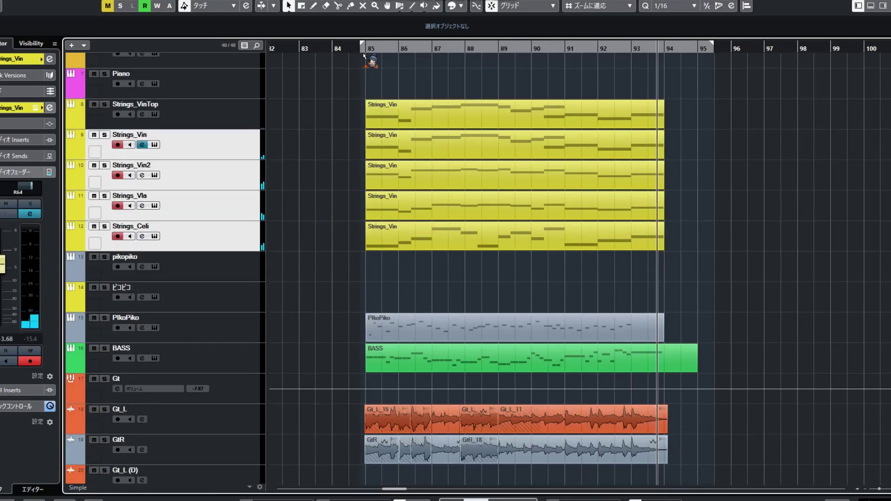
# Step: Play from bar 85 with only PIkoPiko soloed, examine its notes in the full-size key editor, and close it
pyautogui.click(105, 319)
pyautogui.press('space')
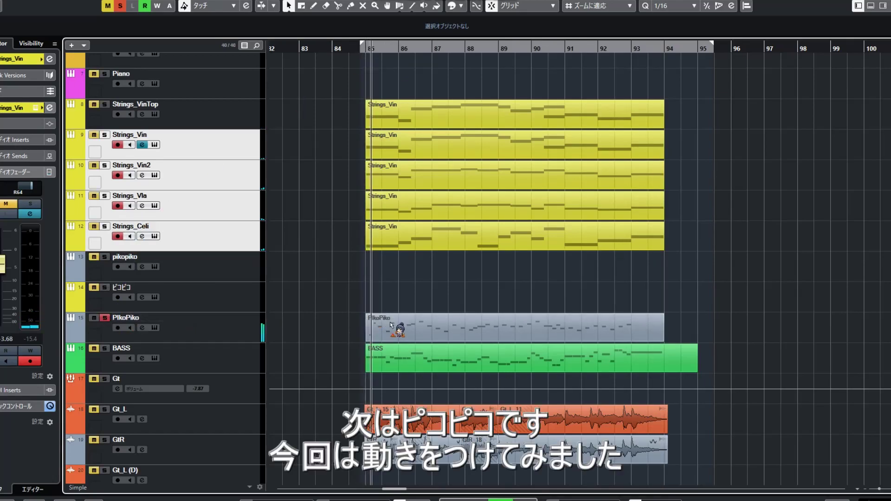
pyautogui.doubleClick(388, 323)
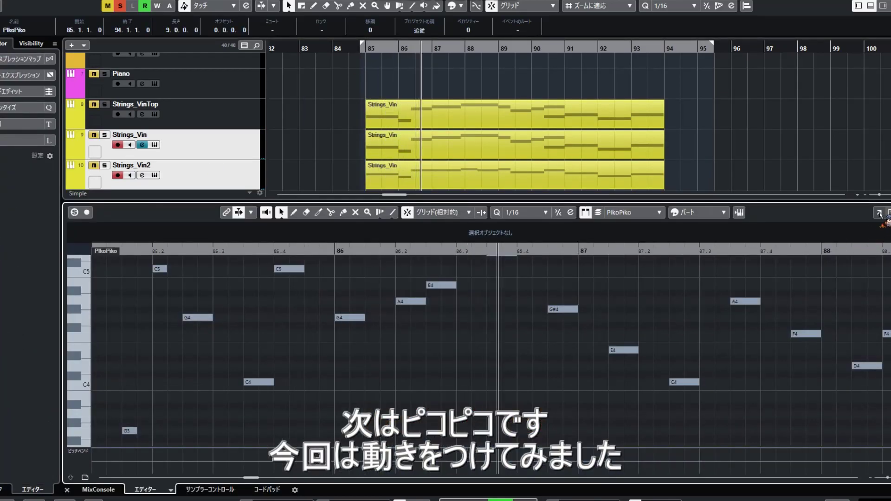
pyautogui.click(879, 213)
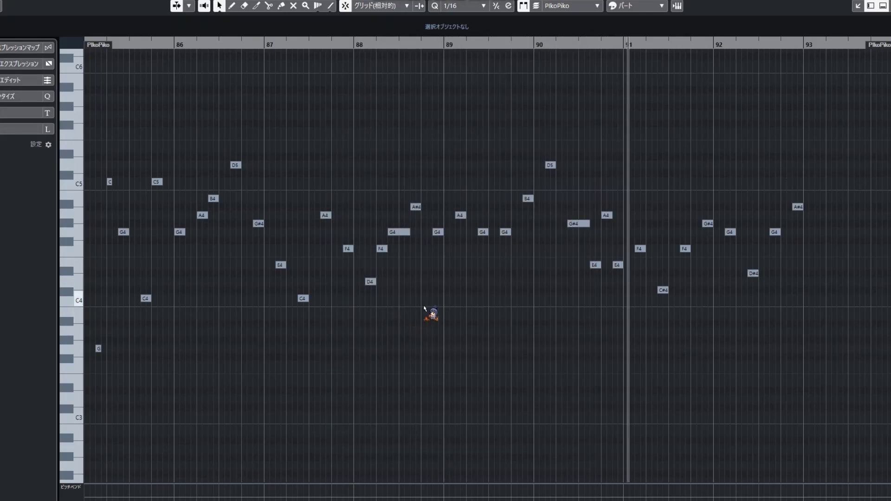
pyautogui.press('Return')
pyautogui.press('Return')
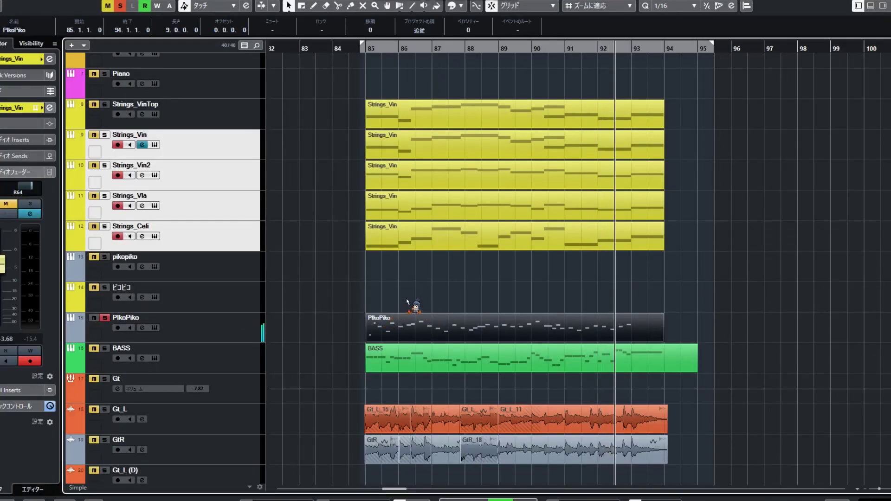
# Step: Play from bar 85 with only BASS soloed, examine its notes in the full-size key editor, and close it
pyautogui.scroll(-1, 409, 304)
pyautogui.hscroll(-1, 409, 304)
pyautogui.click(392, 48)
pyautogui.click(339, 269)
pyautogui.press('space')
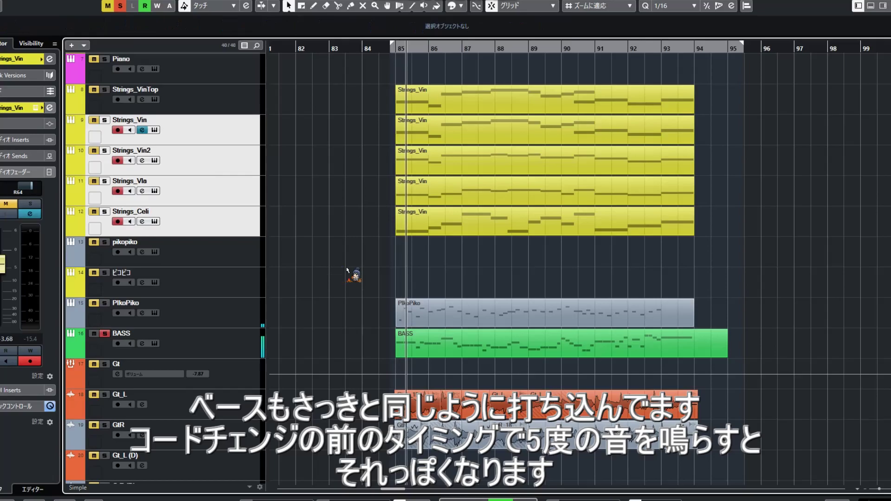
pyautogui.click(414, 337)
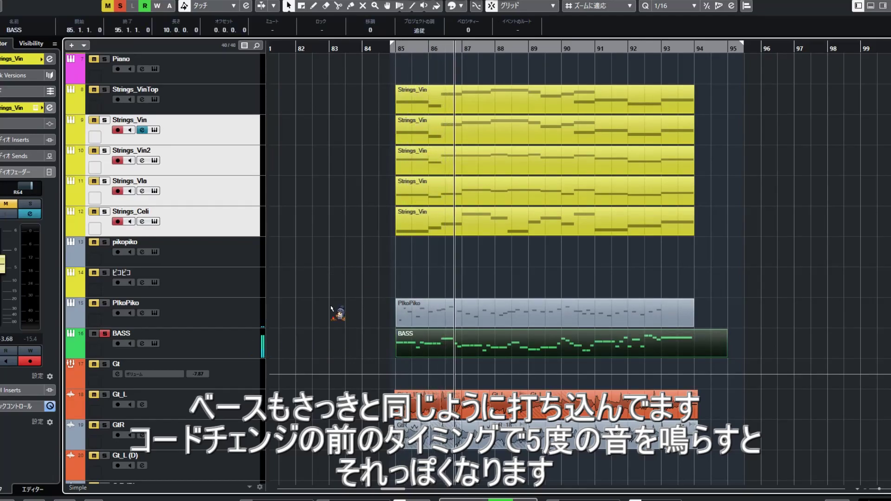
pyautogui.press('Return')
pyautogui.click(877, 213)
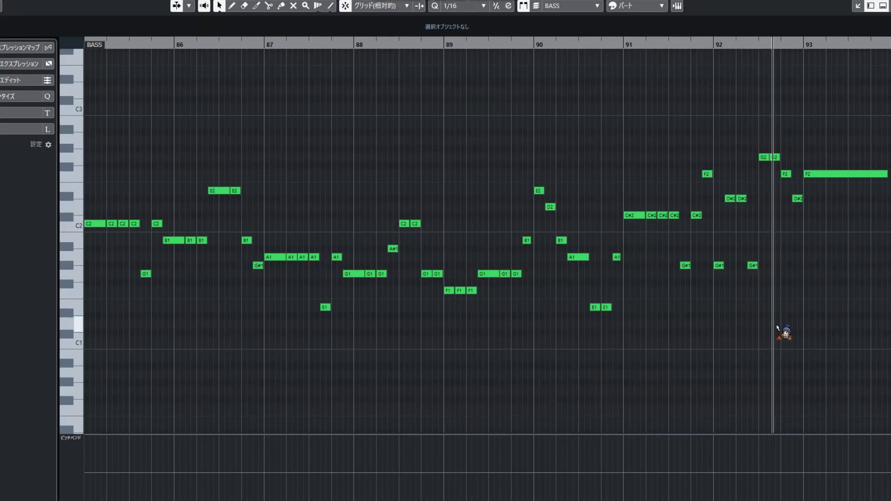
pyautogui.press('Return')
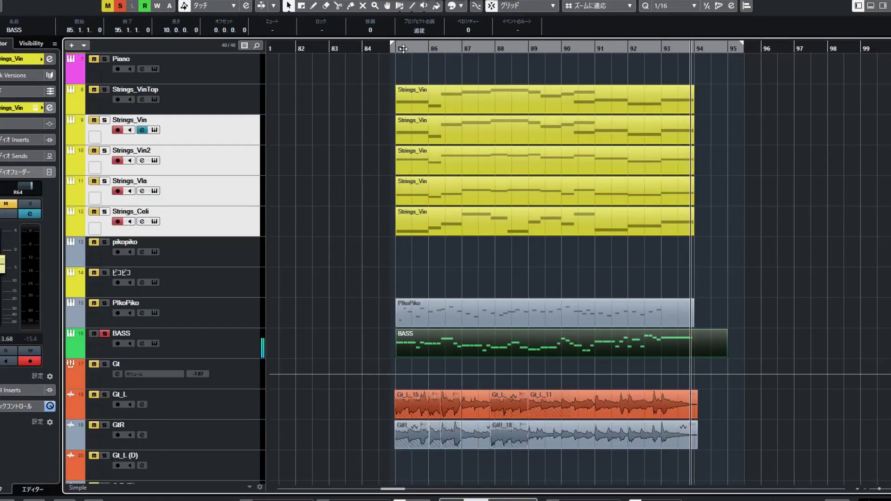
# Step: Solo the Gt group in place of BASS, play the guitars from bar 85, and select Gt to show its channel settings
pyautogui.click(106, 364)
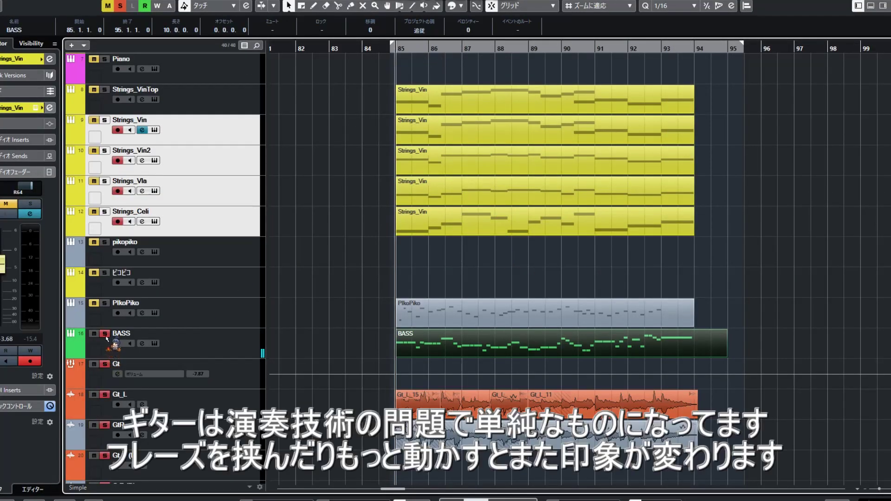
pyautogui.click(105, 334)
pyautogui.scroll(1, 384, 282)
pyautogui.scroll(-1, 384, 282)
pyautogui.press('space')
pyautogui.click(347, 319)
pyautogui.scroll(-3, 349, 319)
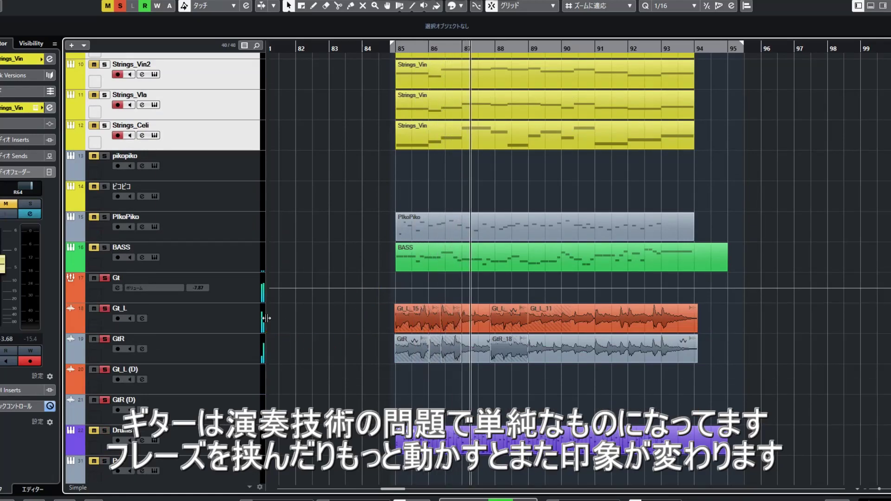
pyautogui.scroll(-3, 316, 323)
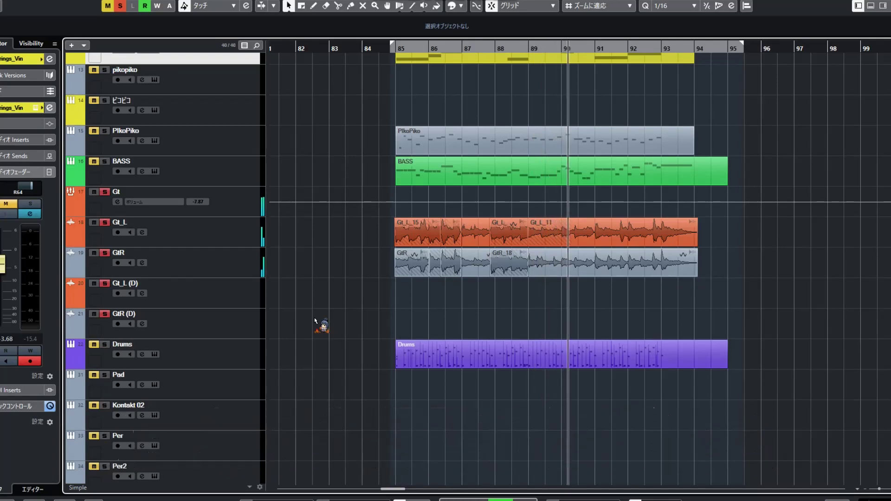
pyautogui.click(242, 200)
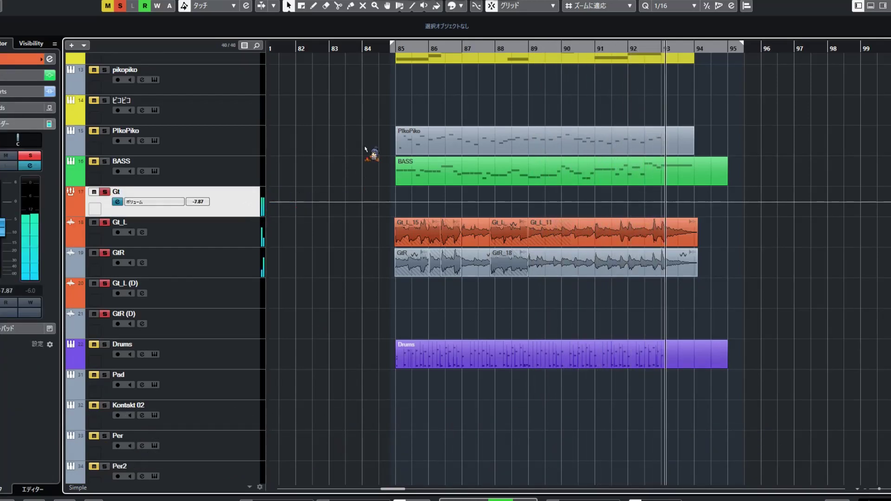
pyautogui.press('space')
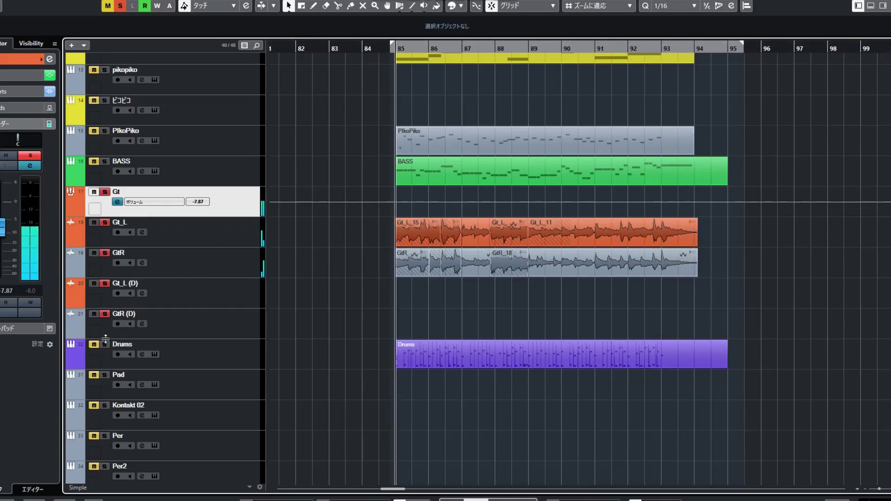
# Step: Play from bar 85 with only Drums soloed, select that track, and expand it to view its individual drum output channels
pyautogui.press('space')
pyautogui.scroll(-3, 327, 305)
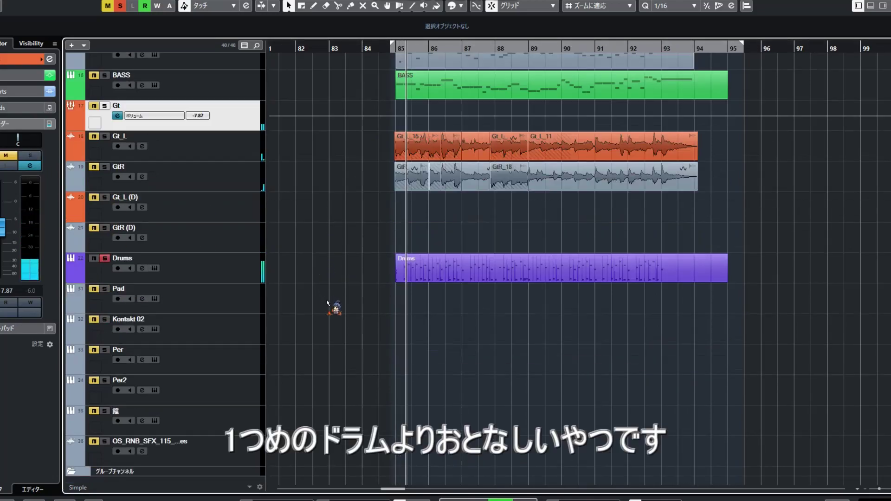
pyautogui.scroll(2, 333, 317)
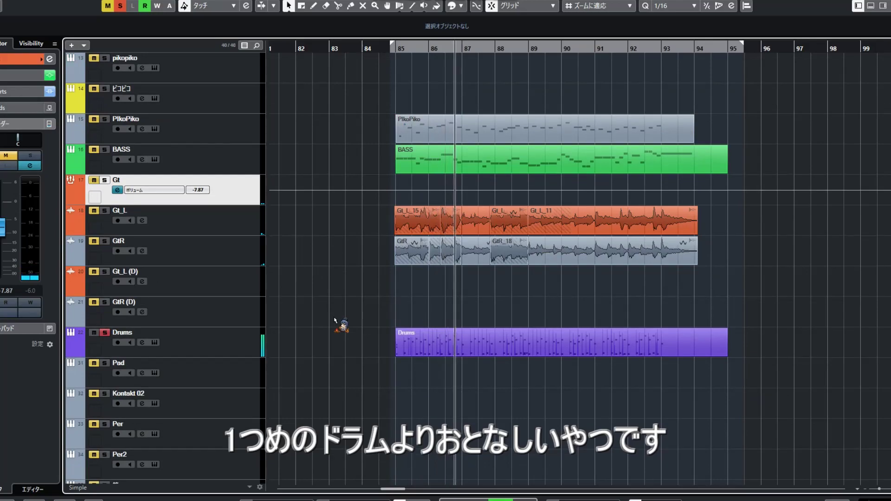
pyautogui.click(253, 348)
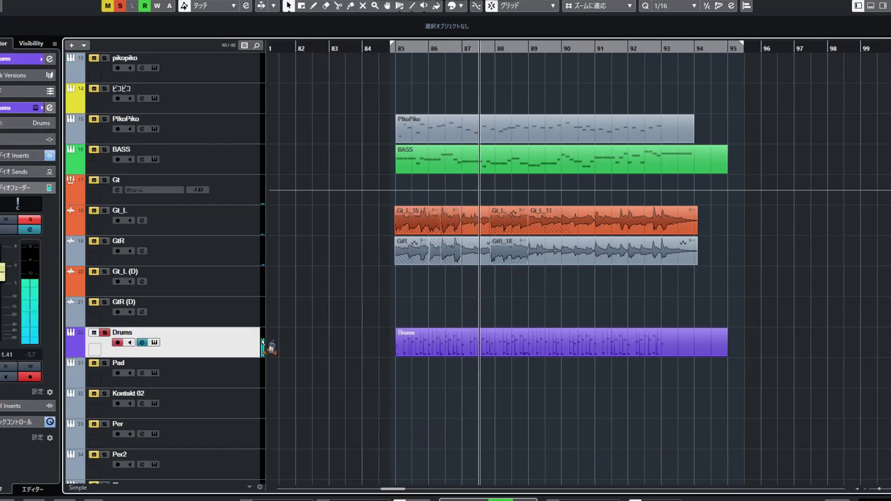
pyautogui.click(70, 353)
pyautogui.scroll(-6, 364, 268)
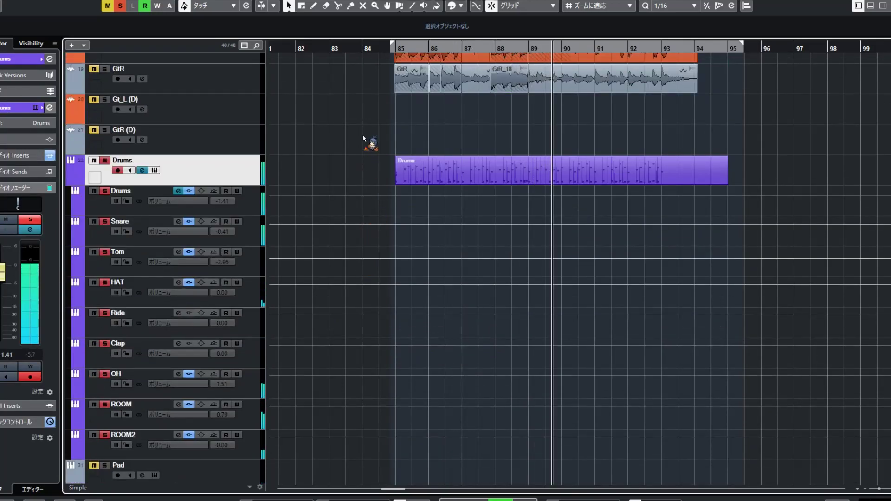
pyautogui.scroll(5, 364, 139)
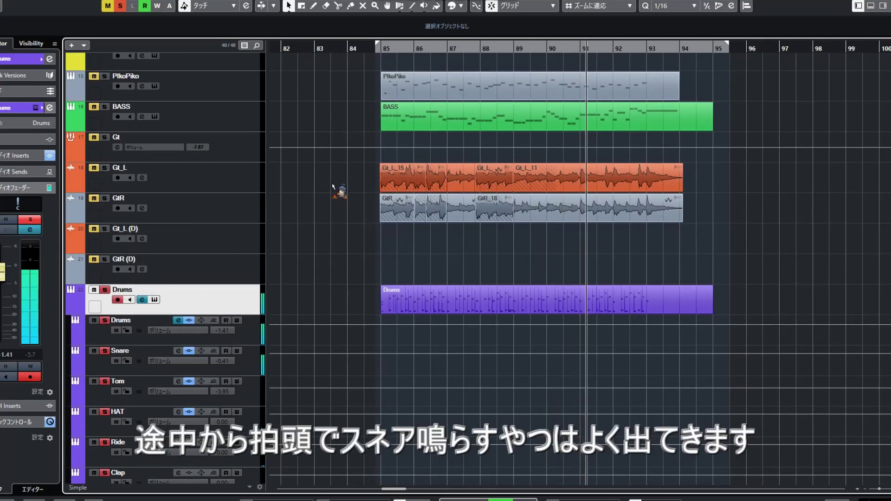
pyautogui.scroll(2, 332, 186)
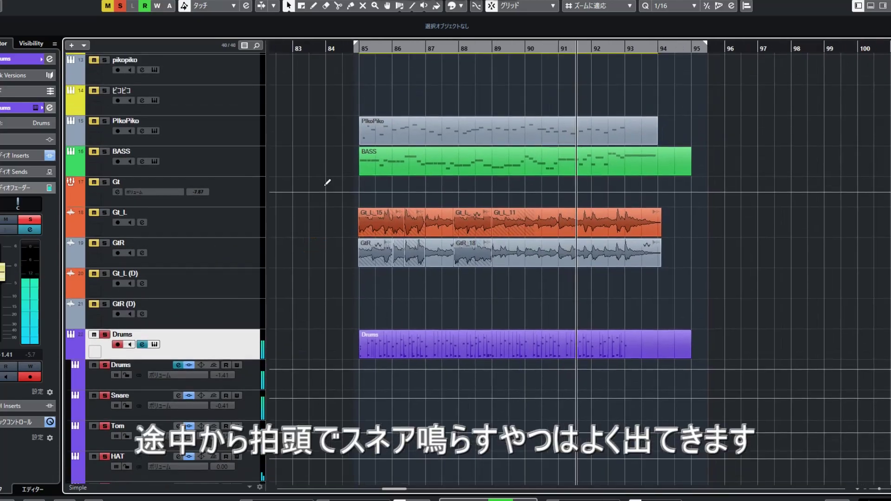
# Step: Add Gt and BASS to the soloed Drums, play the band parts together from bar 85, and collapse the drum output channels
pyautogui.click(338, 48)
pyautogui.click(105, 182)
pyautogui.click(104, 151)
pyautogui.click(69, 355)
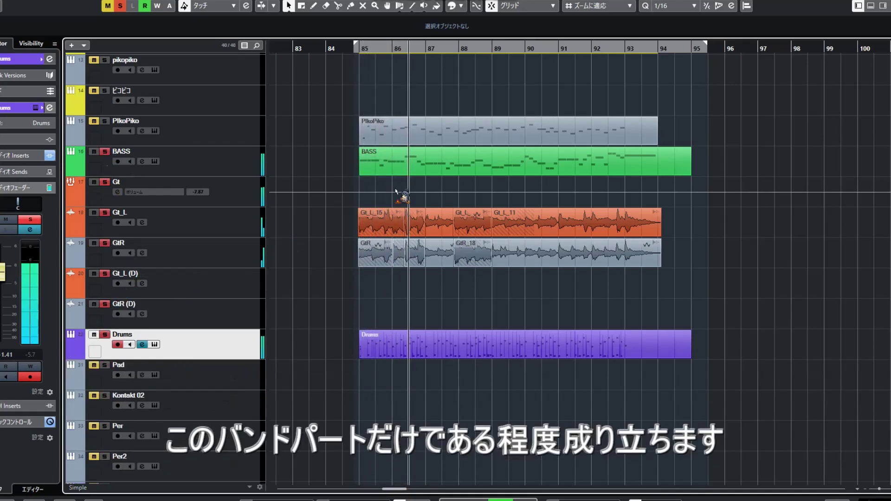
pyautogui.scroll(2, 397, 192)
pyautogui.scroll(-1, 396, 192)
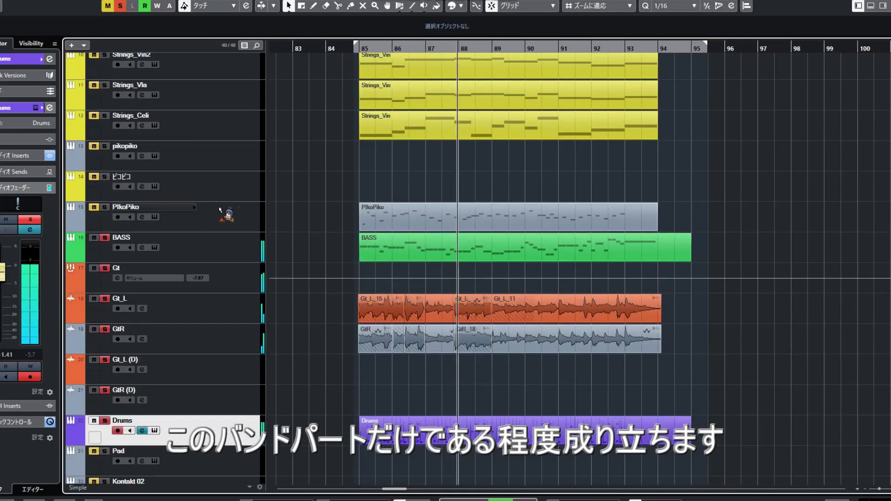
# Step: Add the five Strings tracks, PIkoPiko, Mero and Chimes to the soloed band parts and play the arrangement from bar 85
pyautogui.scroll(-3, 533, 232)
pyautogui.scroll(3, 420, 291)
pyautogui.scroll(10, 420, 292)
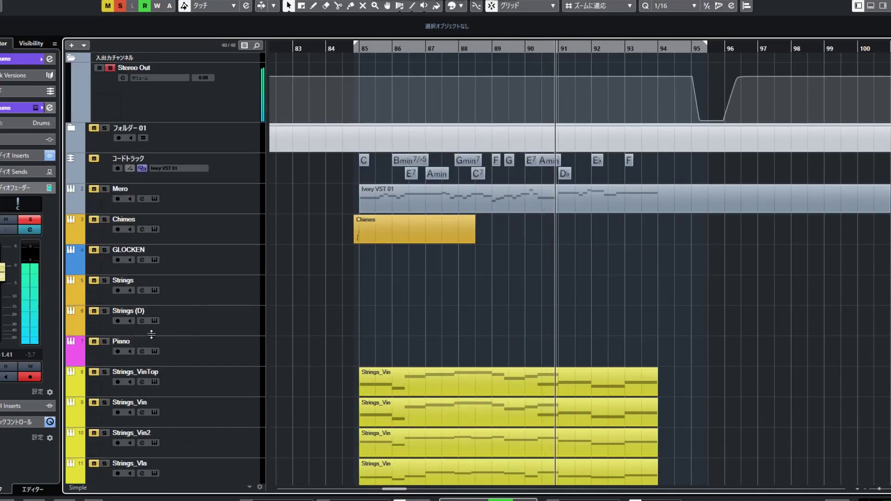
pyautogui.scroll(-6, 283, 307)
pyautogui.click(251, 333)
pyautogui.keyDown('shift'); pyautogui.click(256, 211); pyautogui.keyUp('shift')
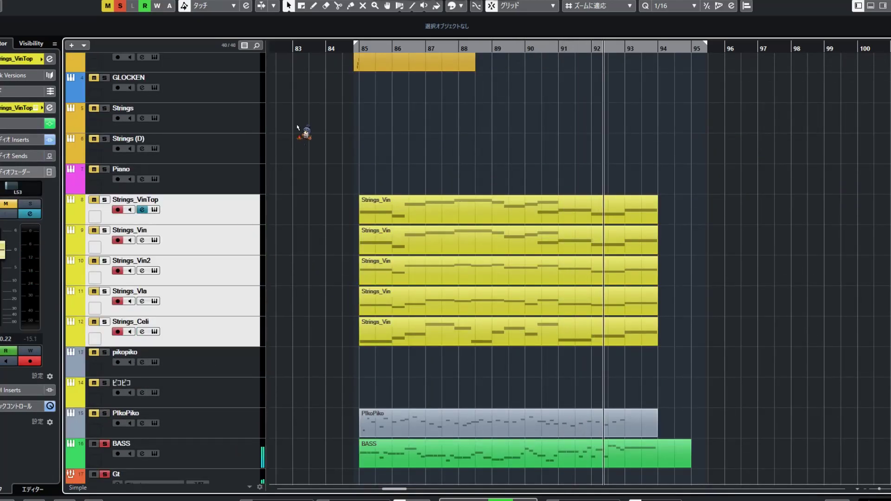
pyautogui.click(347, 50)
pyautogui.scroll(6, 113, 194)
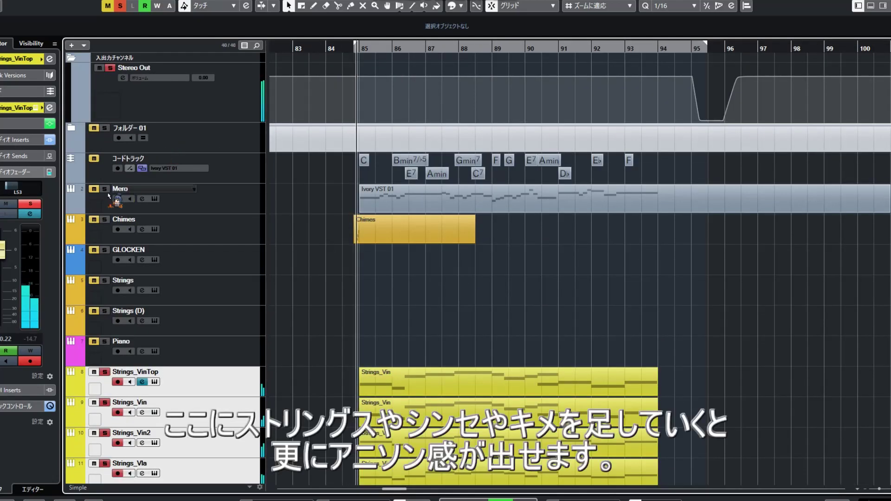
pyautogui.scroll(-6, 322, 229)
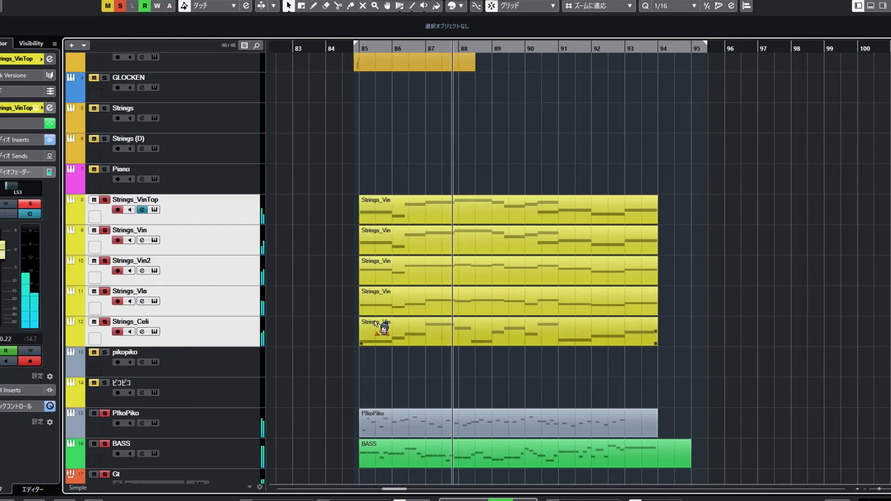
pyautogui.scroll(-6, 364, 367)
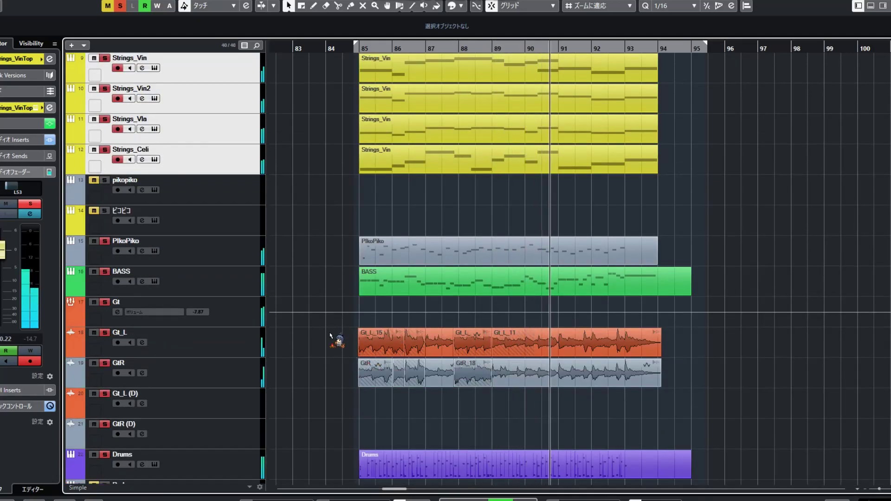
pyautogui.scroll(8, 331, 336)
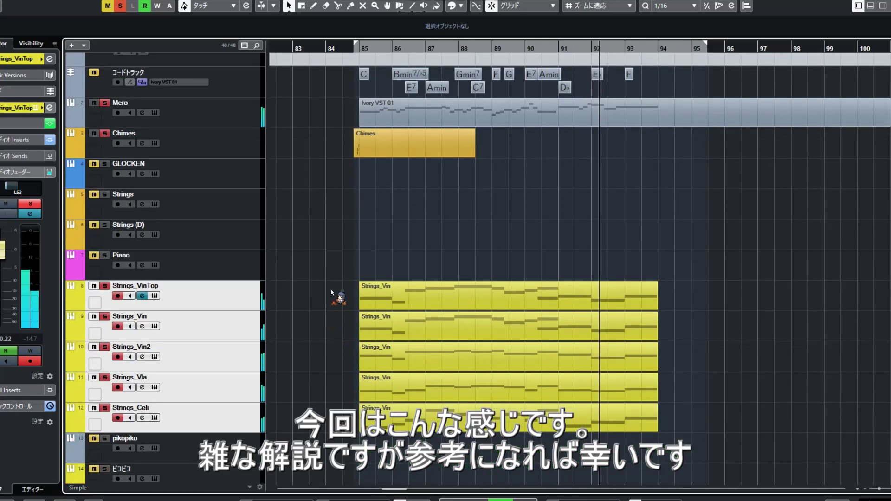